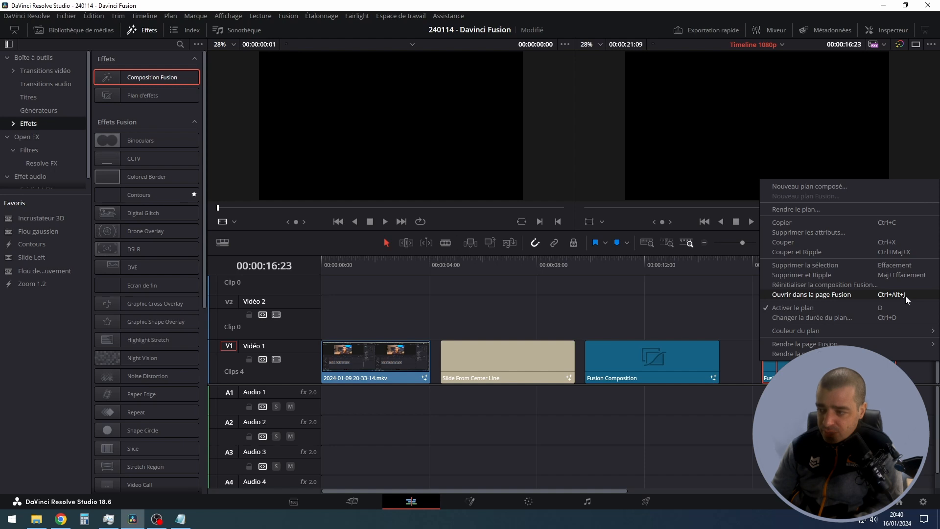
Open the composition in Fusion and add a Background node masked by an Ellipse, feeding it into MediaOut1
left_click(389, 420)
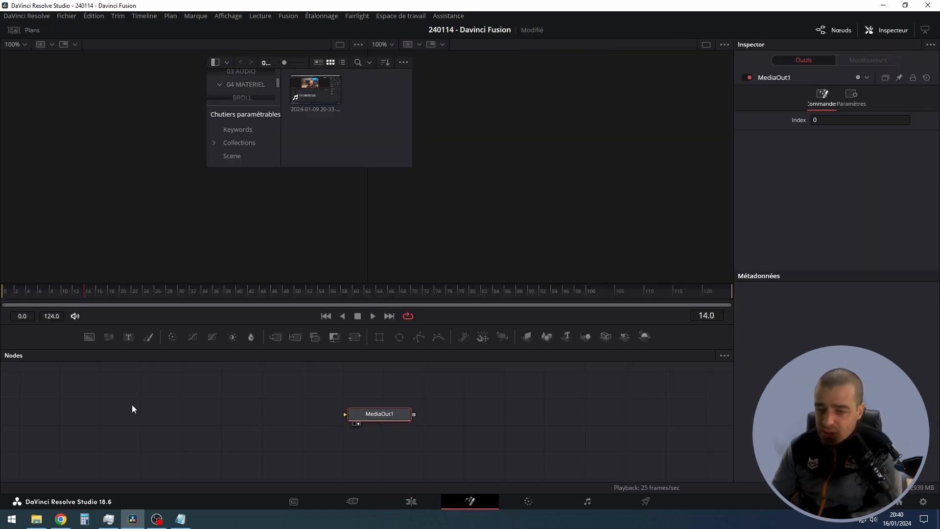
left_click_drag(90, 341, 128, 425)
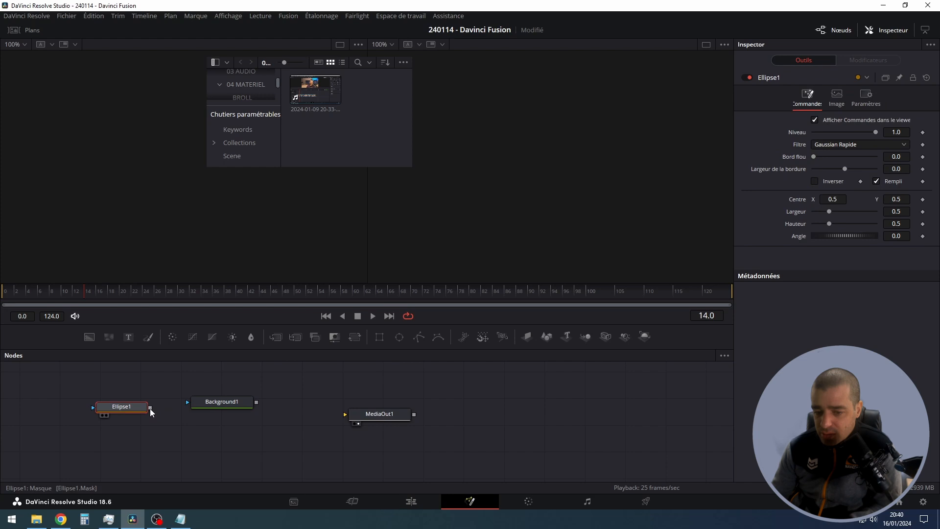
left_click_drag(150, 407, 345, 414)
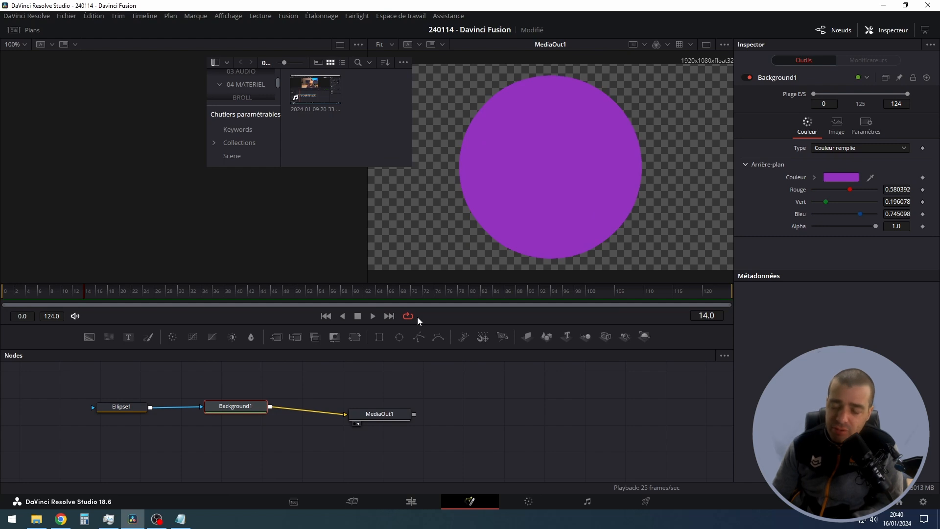
Shift the MediaOut1, Background1 and Ellipse1 nodes further along the node graph, keeping them in one row
left_click_drag(379, 411, 467, 411)
left_click_drag(254, 407, 392, 403)
left_click_drag(142, 399, 278, 403)
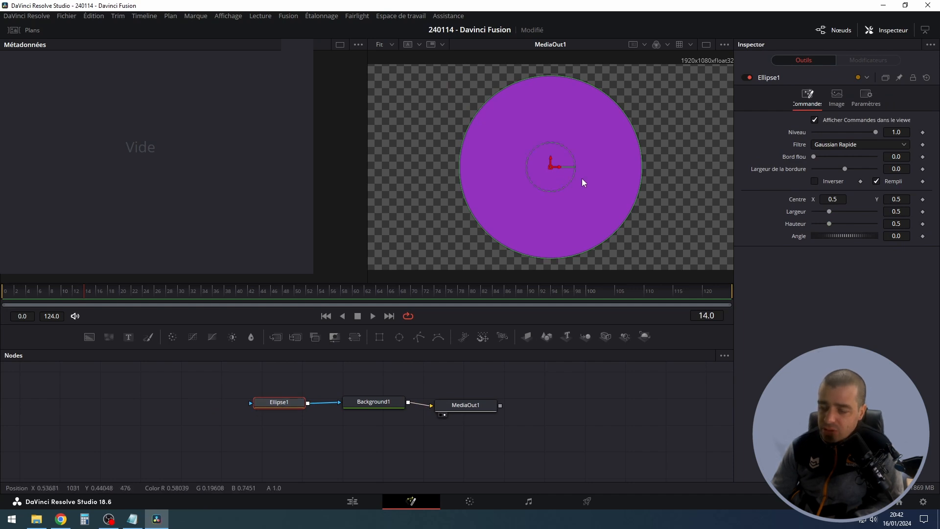
Set the ellipse mask's width to 0.677 and try heights of 0.677, 0.567 and 0.573
left_click_drag(830, 213, 832, 224)
left_click(905, 224)
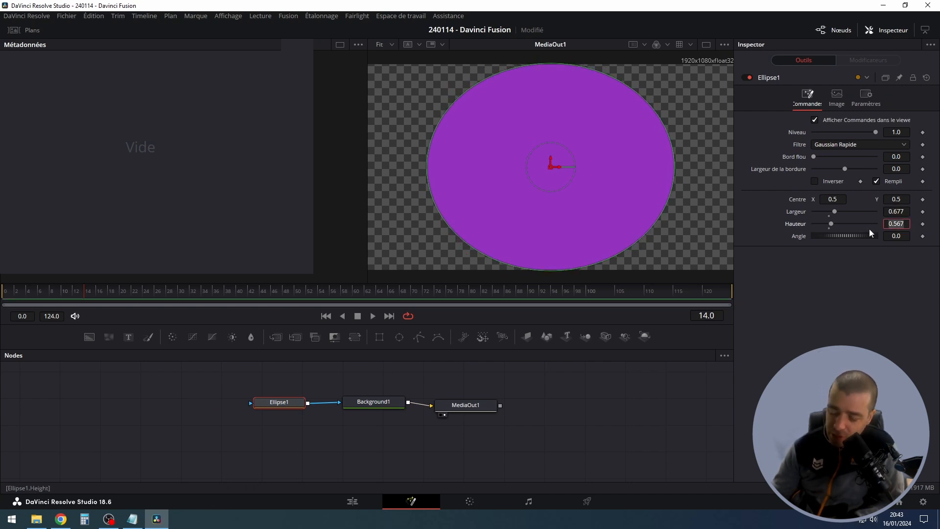
type("0.677")
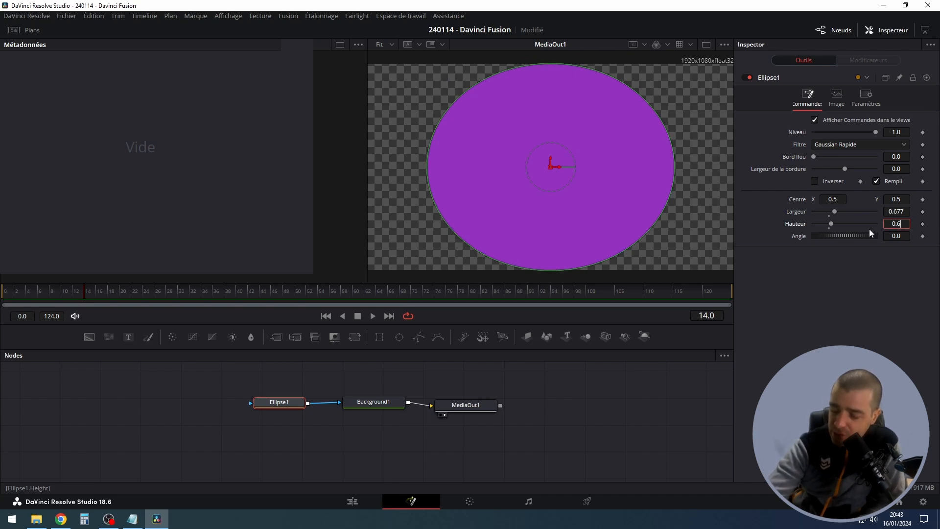
key("Tab")
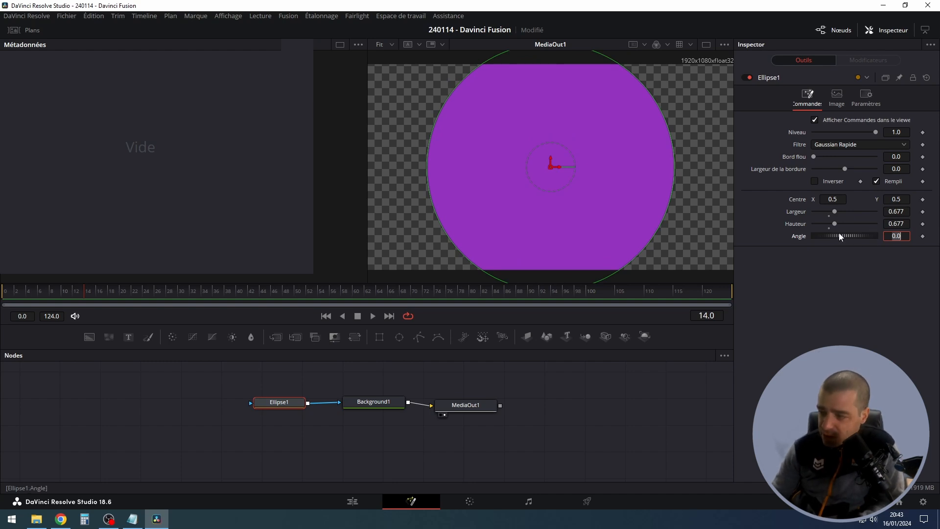
left_click_drag(834, 223, 831, 223)
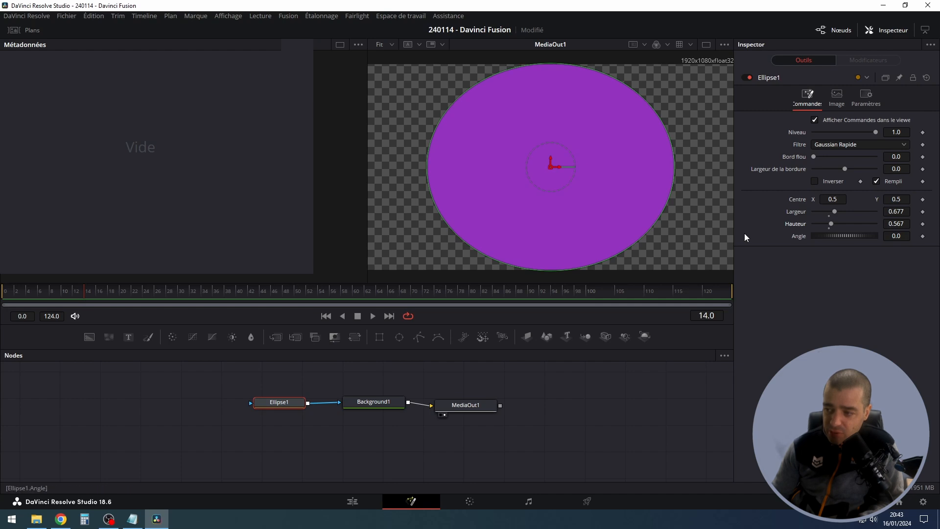
left_click_drag(891, 224, 915, 228)
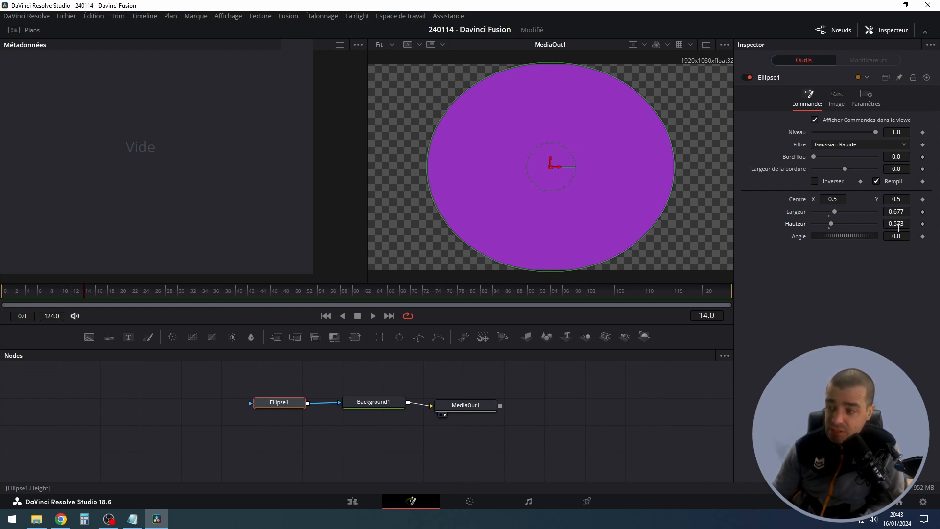
Add an expression to the ellipse's height and link it to the Width parameter
right_click(792, 224)
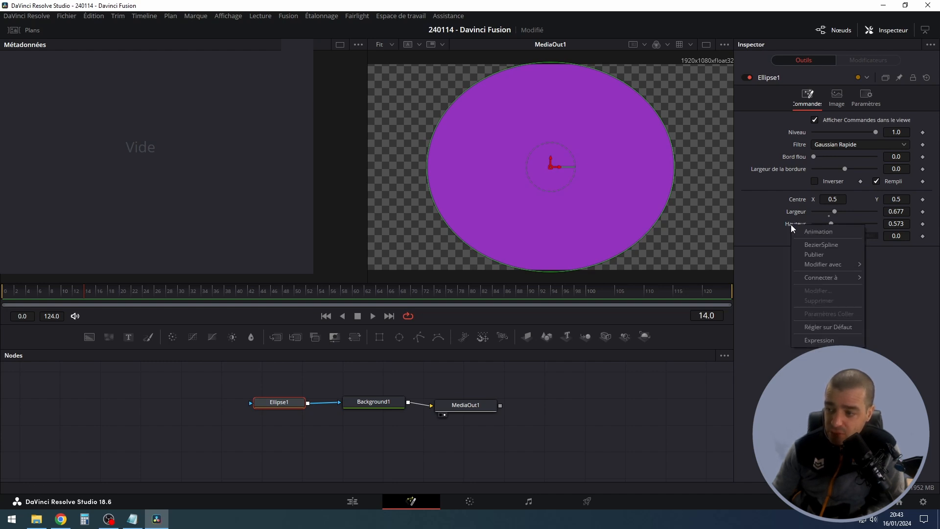
left_click(827, 340)
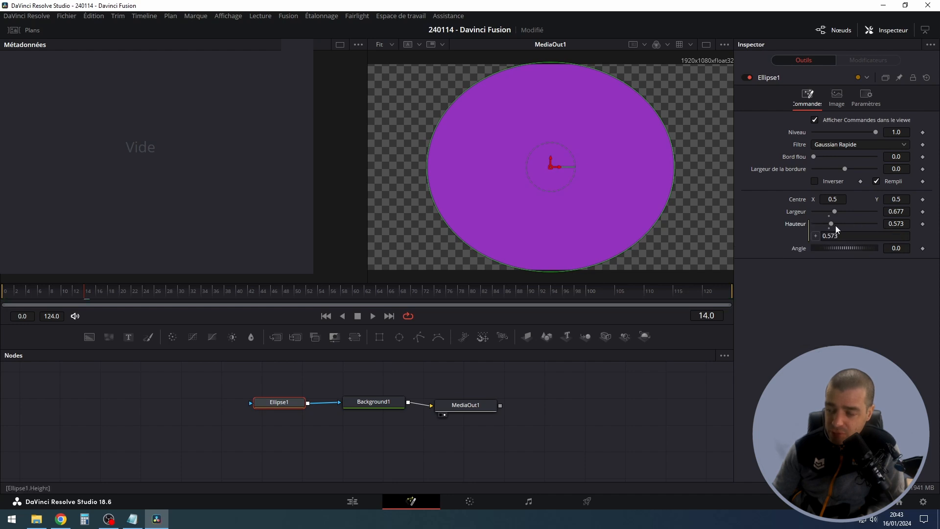
left_click_drag(853, 237, 801, 241)
left_click(816, 237)
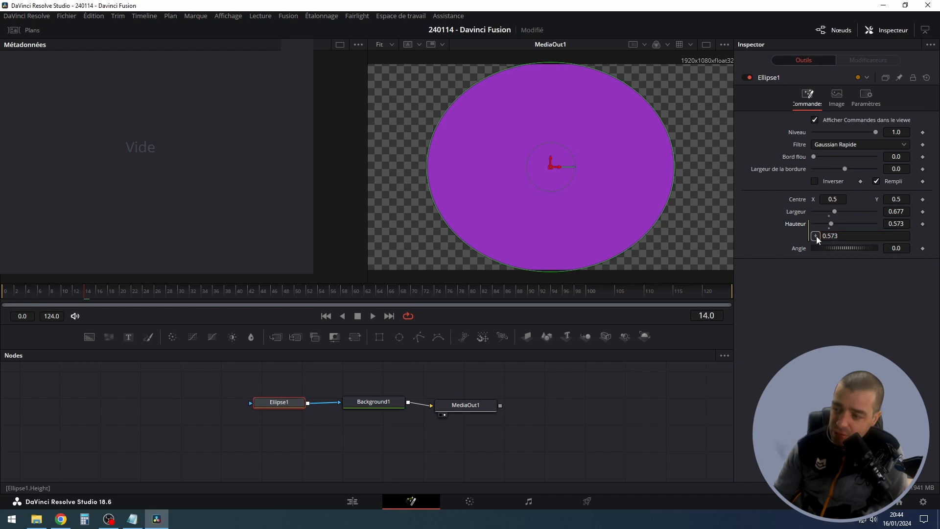
left_click_drag(814, 237, 795, 213)
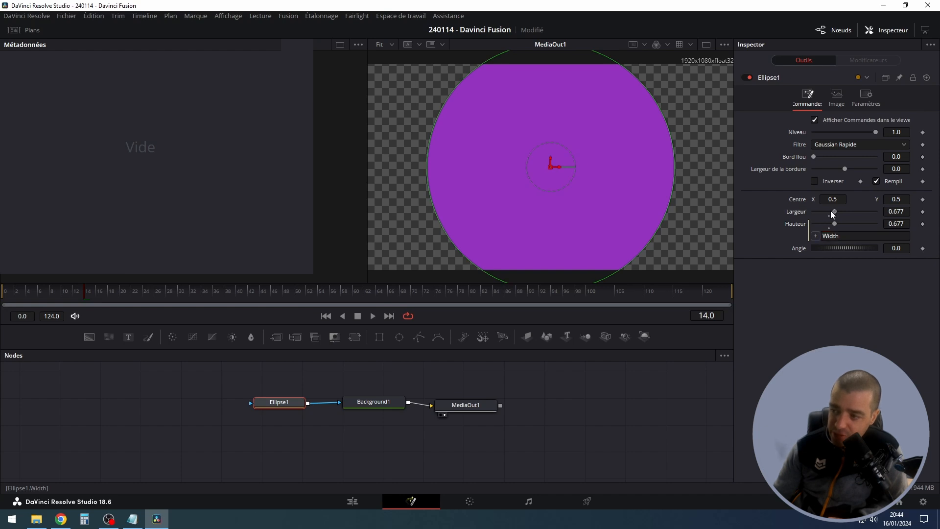
Resize the linked ellipse to a width of 0.268 and move its centre to about X 0.606, Y 0.433
mouse_move(833, 214)
left_mouse_down()
mouse_move(842, 214)
mouse_move(818, 218)
left_mouse_up()
left_click_drag(552, 172, 658, 221)
left_click_drag(811, 216, 822, 214)
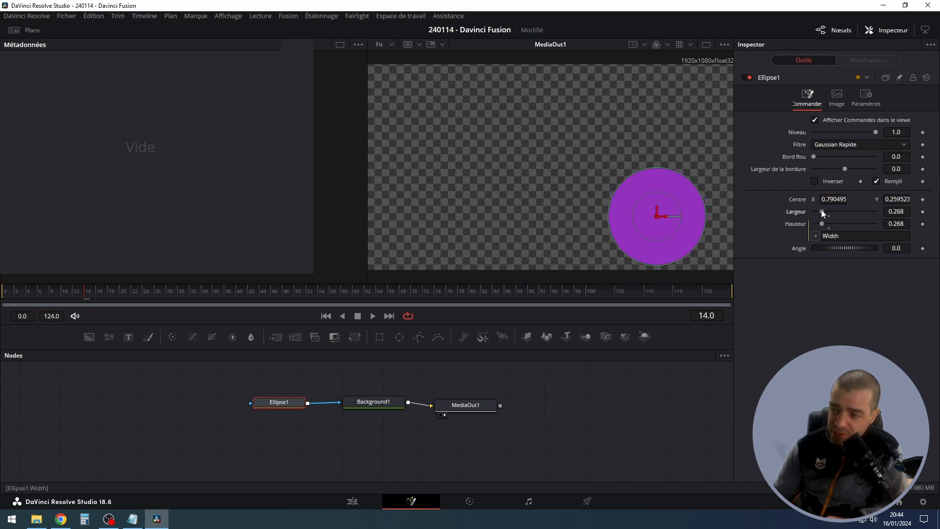
left_click_drag(663, 218, 596, 191)
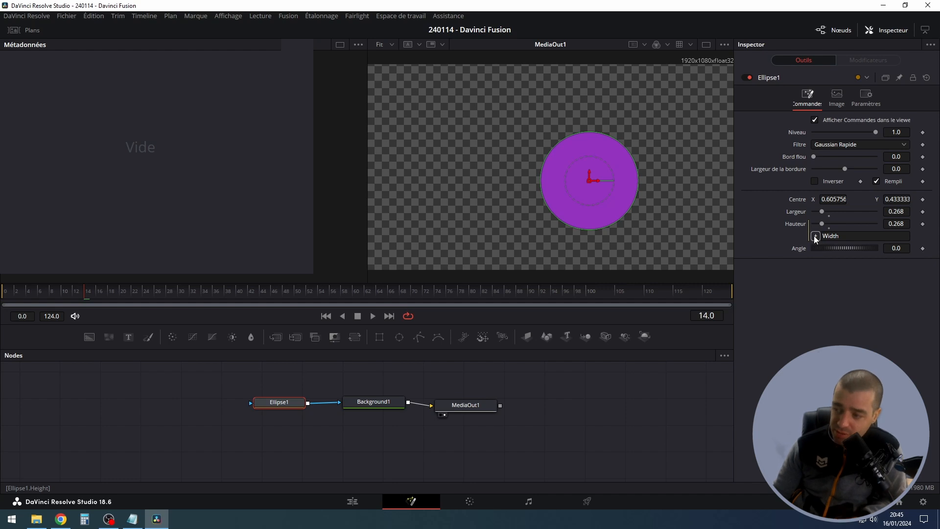
Change the ellipse's height expression to Width/2 and set its width to 0.409
left_click(844, 235)
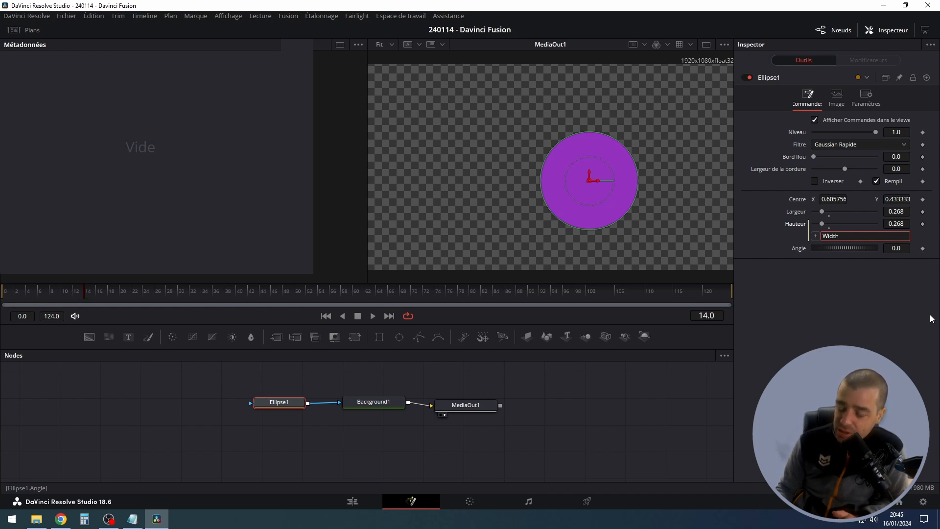
type("2")
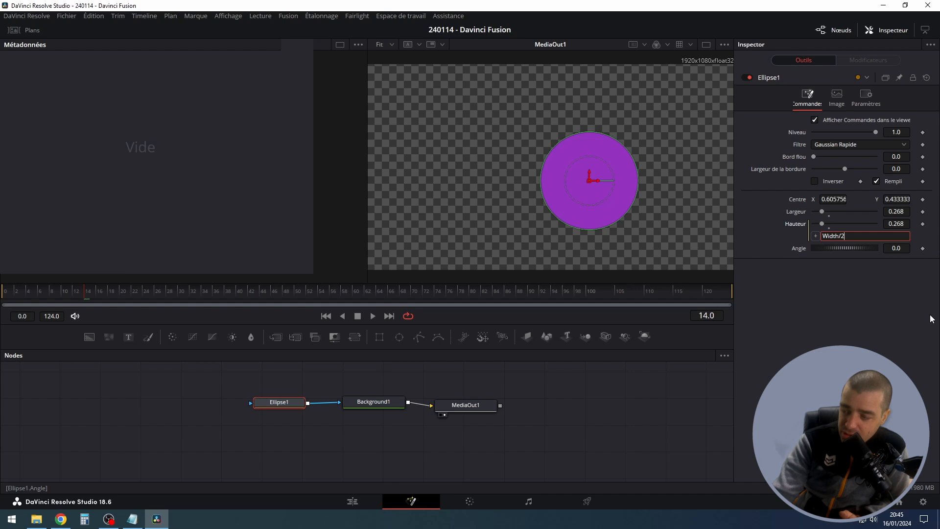
key("Tab")
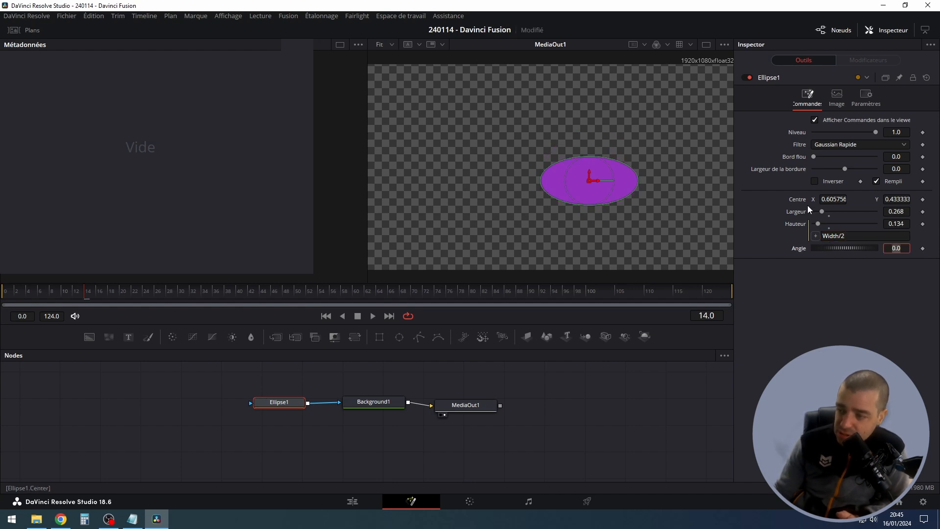
mouse_move(822, 212)
left_mouse_down()
mouse_move(838, 212)
mouse_move(815, 213)
mouse_move(826, 212)
left_mouse_up()
left_click(832, 236)
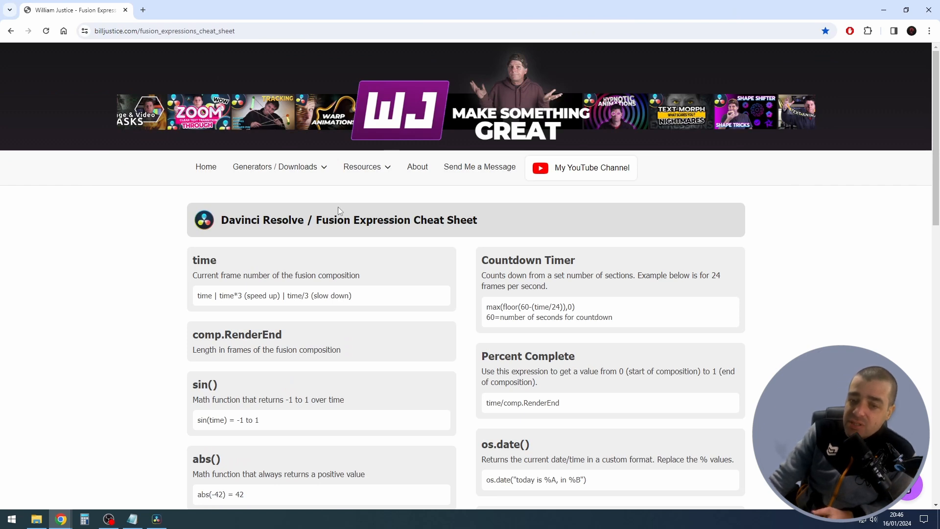
Read through the Fusion Expression Cheat Sheet web page and highlight the time expression
scroll(296, 191, "down", 3)
scroll(296, 191, "up", 3)
scroll(296, 191, "down", 14)
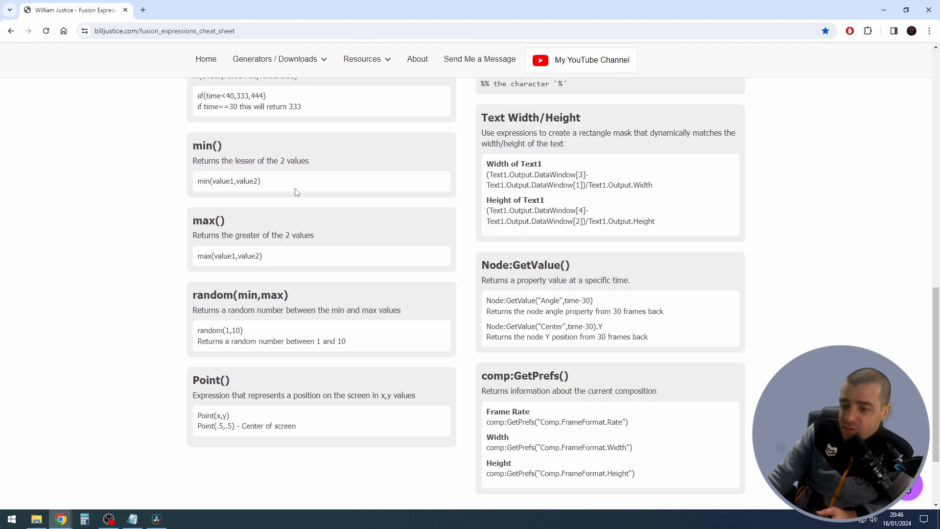
scroll(294, 192, "down", 2)
scroll(295, 193, "up", 11)
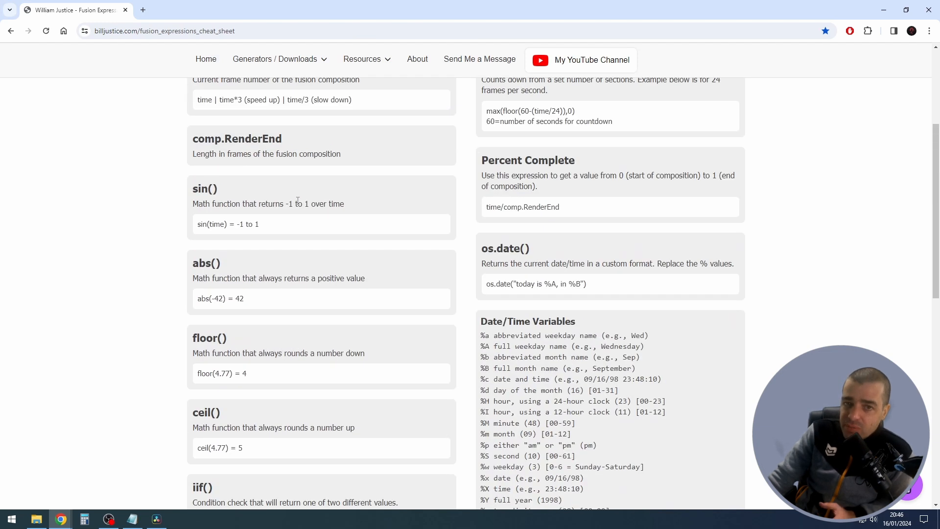
scroll(287, 206, "up", 3)
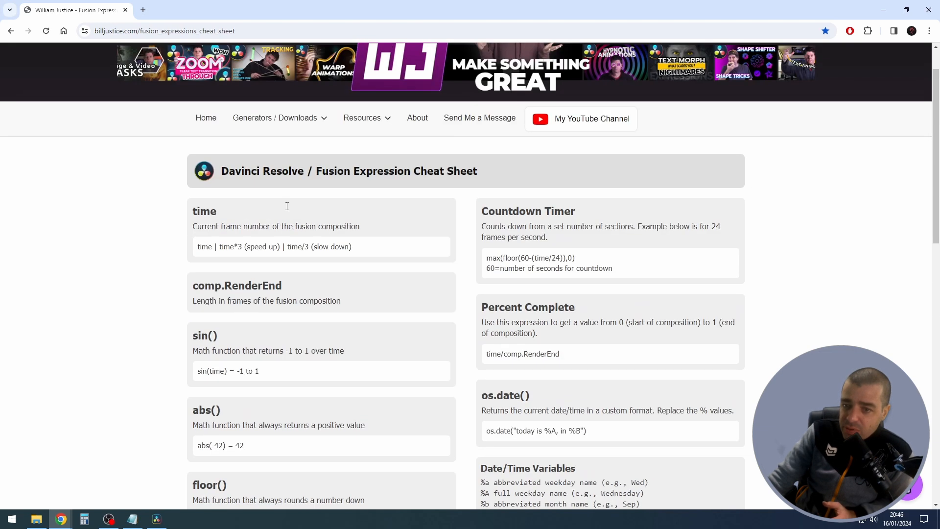
left_click_drag(223, 216, 187, 216)
left_click(202, 212)
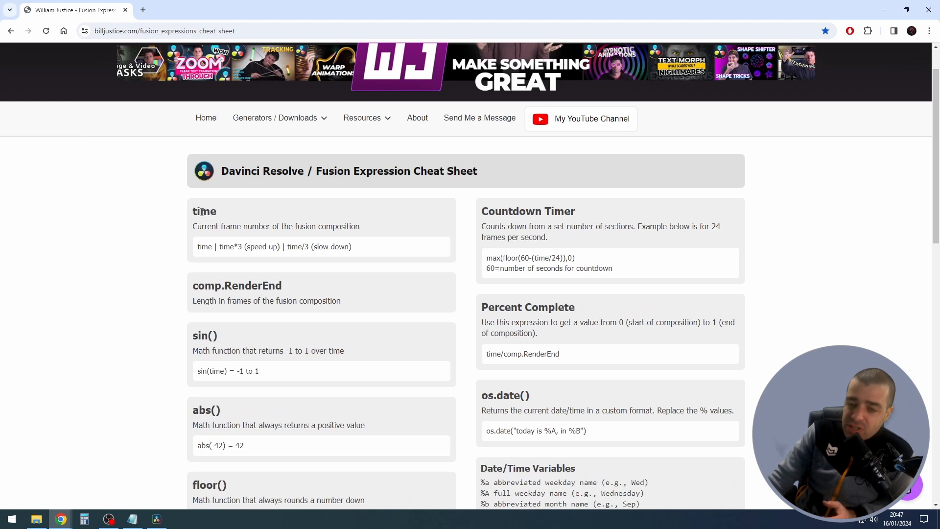
double_click(214, 213)
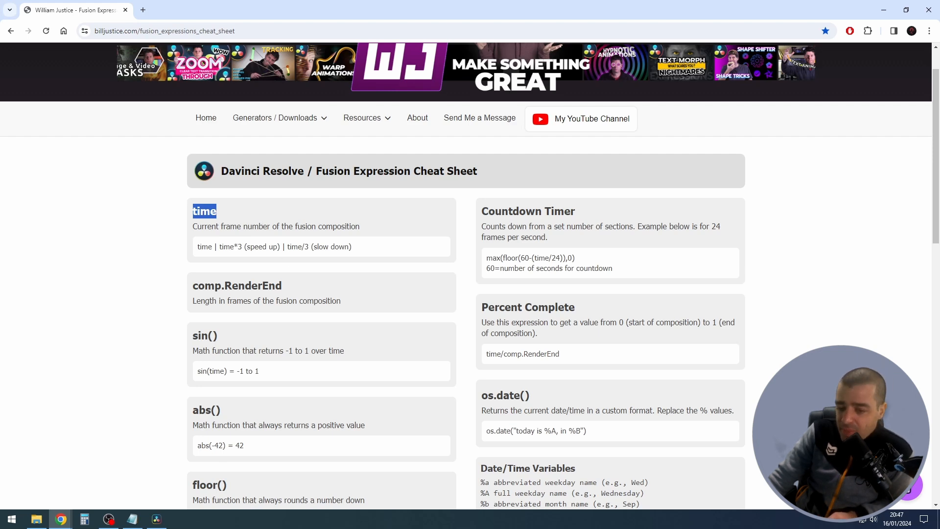
Back in DaVinci Resolve, widen the ellipse to 0.609, set its height expression to time/100 and play the composition
left_click(157, 518)
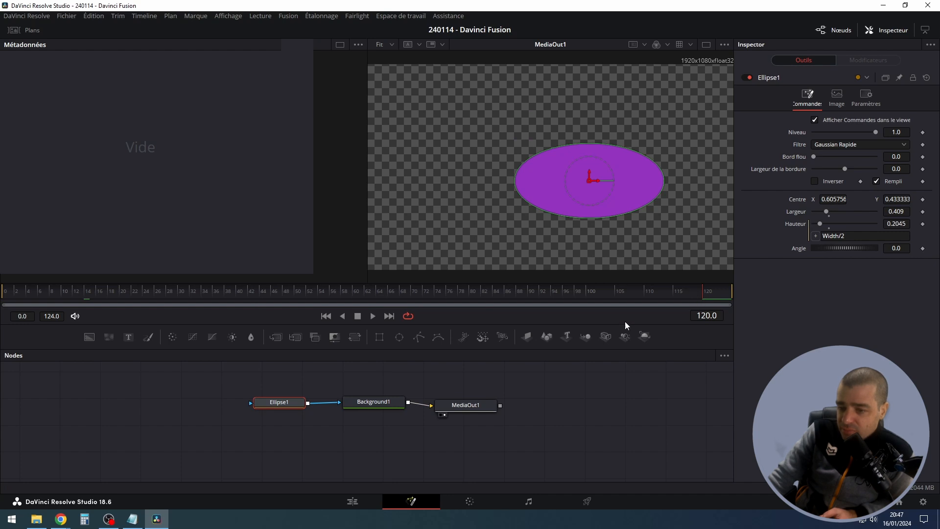
left_click(849, 211)
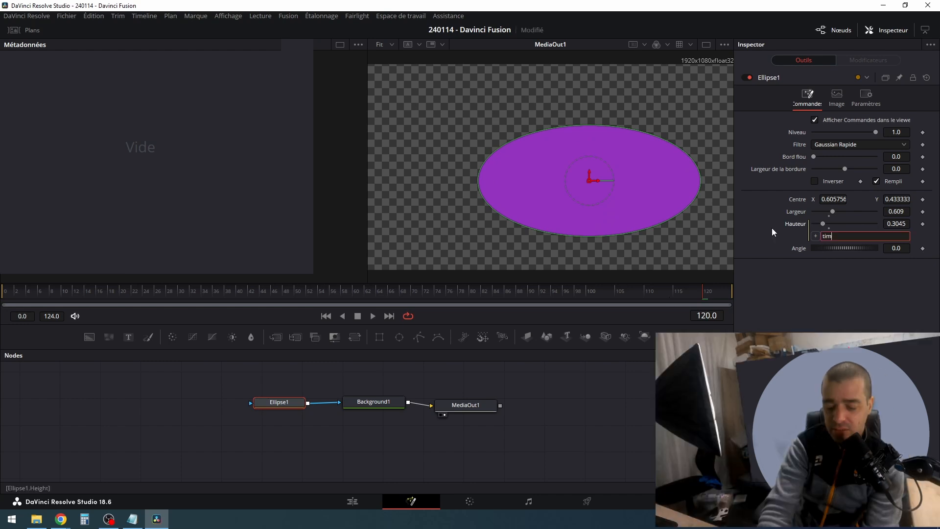
type("/100")
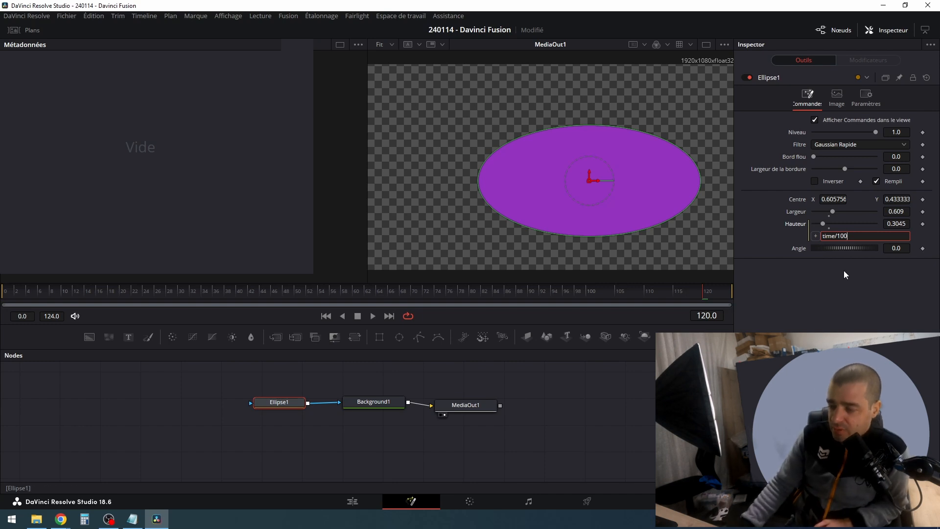
key("Tab")
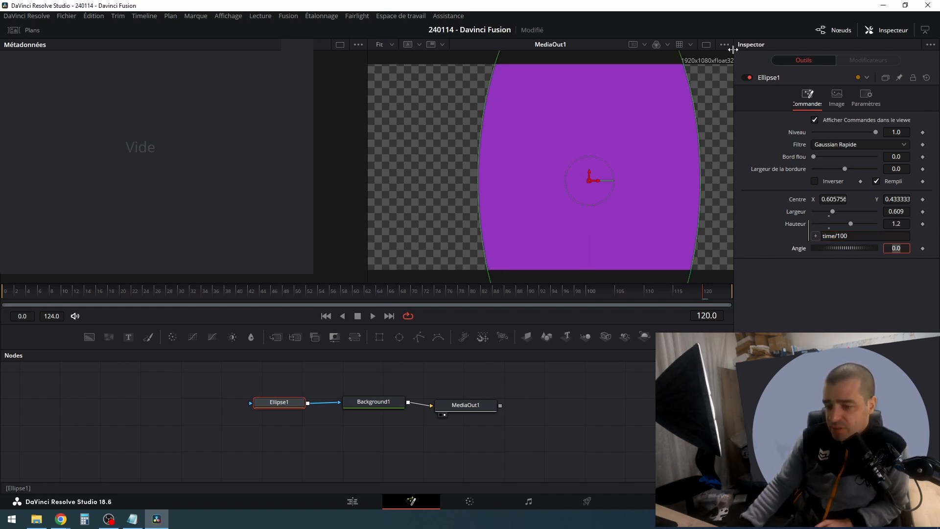
left_click(377, 316)
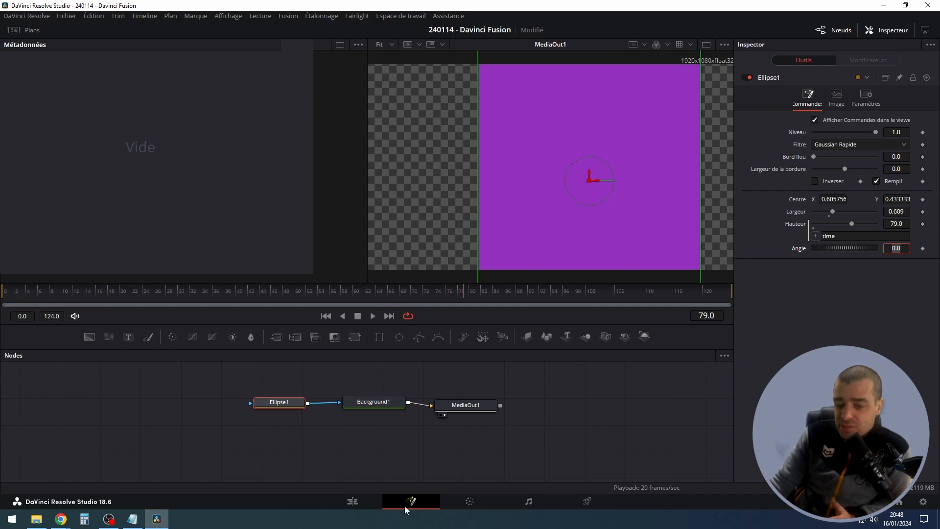
Return to the Fusion Expression Cheat Sheet in Chrome, highlight comp.RenderEnd and examine the math functions listed below it
left_click(61, 519)
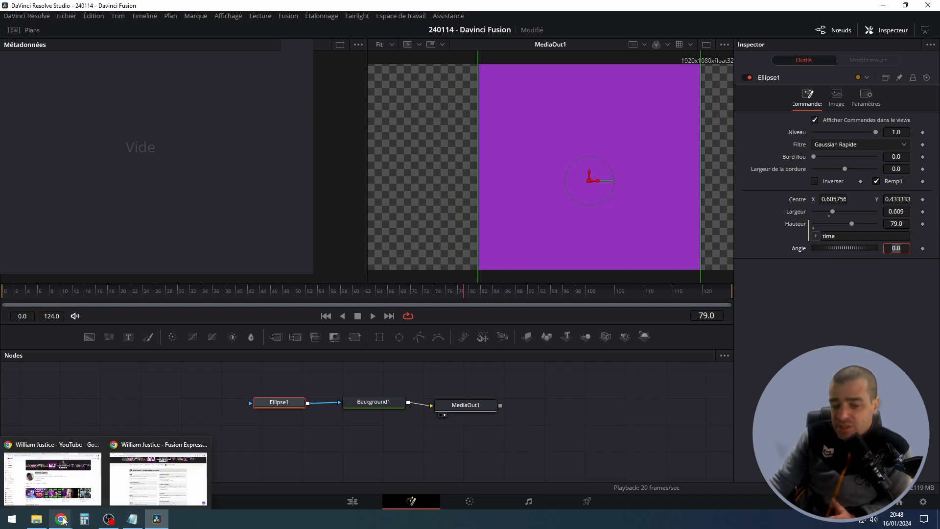
left_click(161, 482)
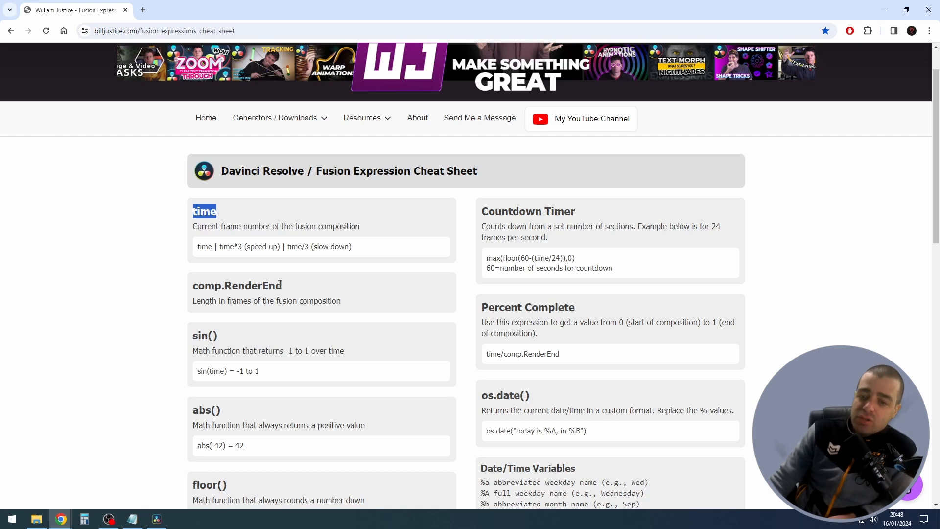
left_click_drag(281, 285, 191, 293)
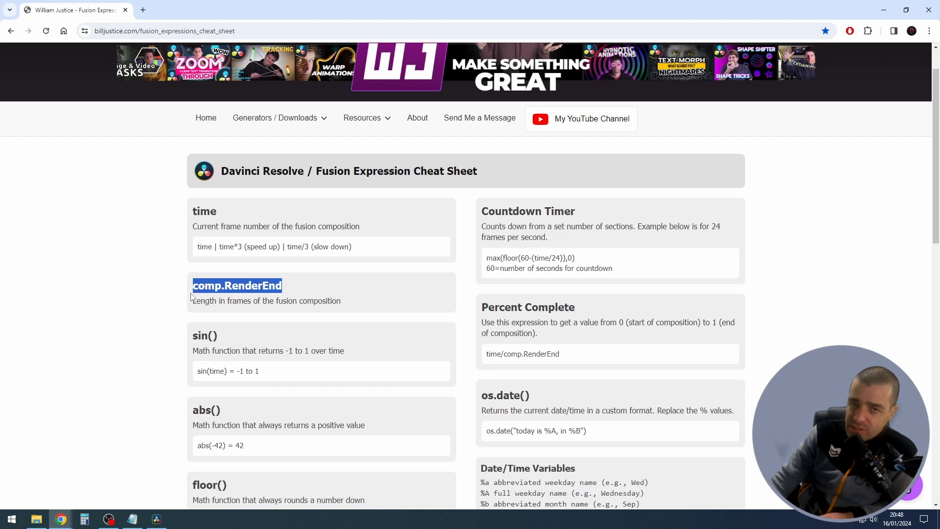
left_click(296, 289)
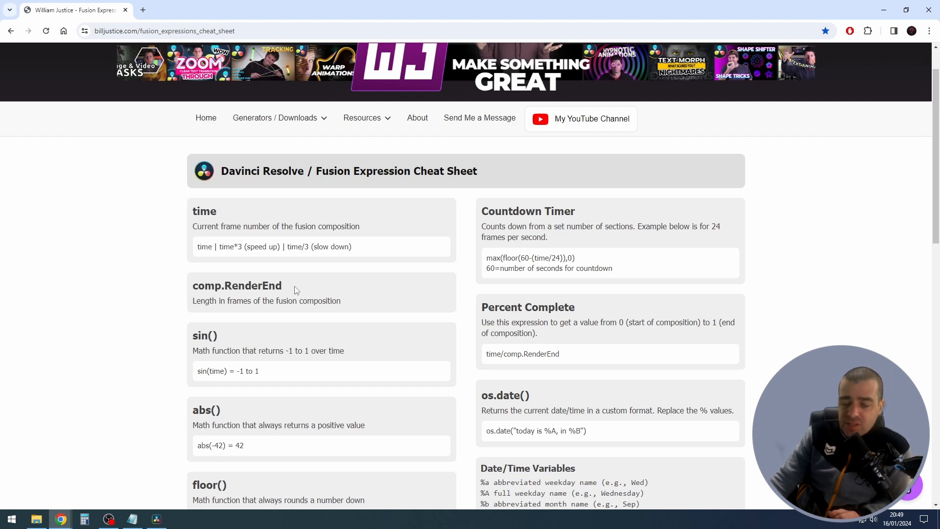
left_click_drag(293, 290, 194, 288)
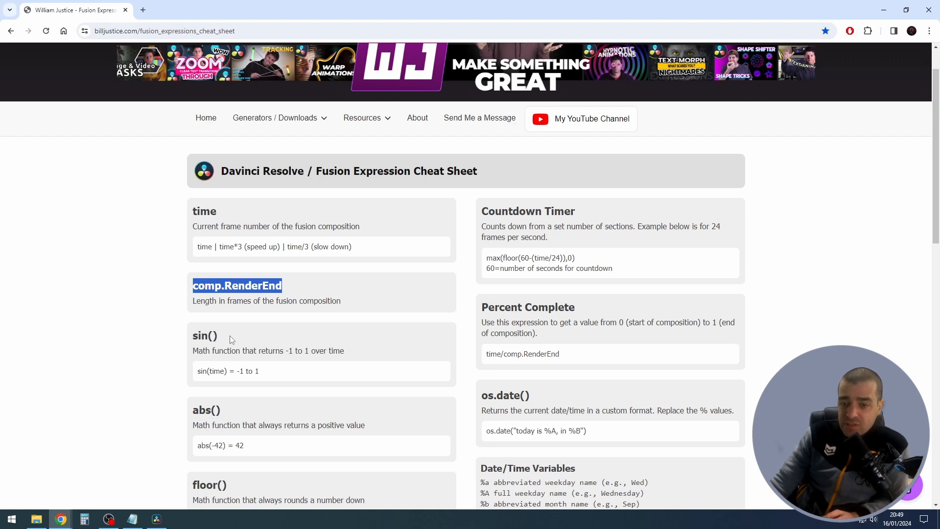
scroll(230, 336, "down", 2)
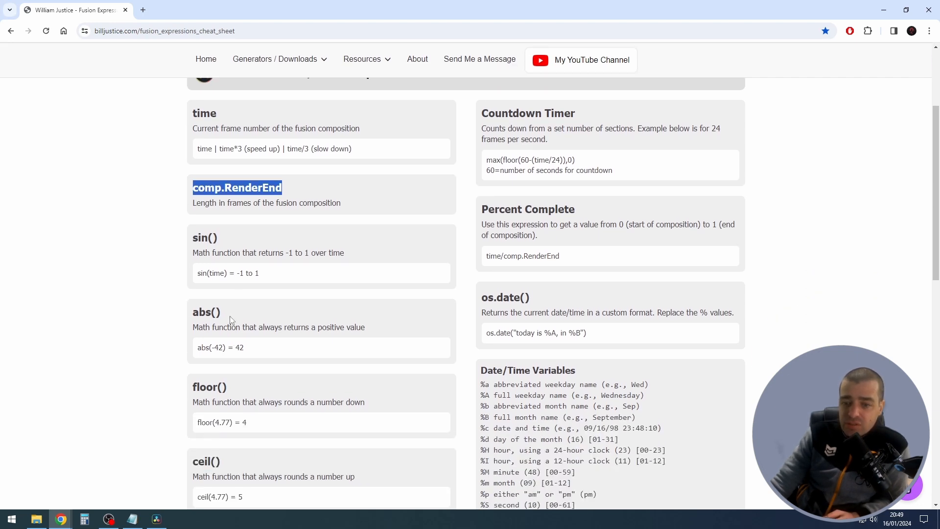
Examine the cheat sheet's math functions, highlighting the abs() description and example, and continue down to highlight Point()
scroll(232, 310, "down", 3)
scroll(231, 313, "up", 4)
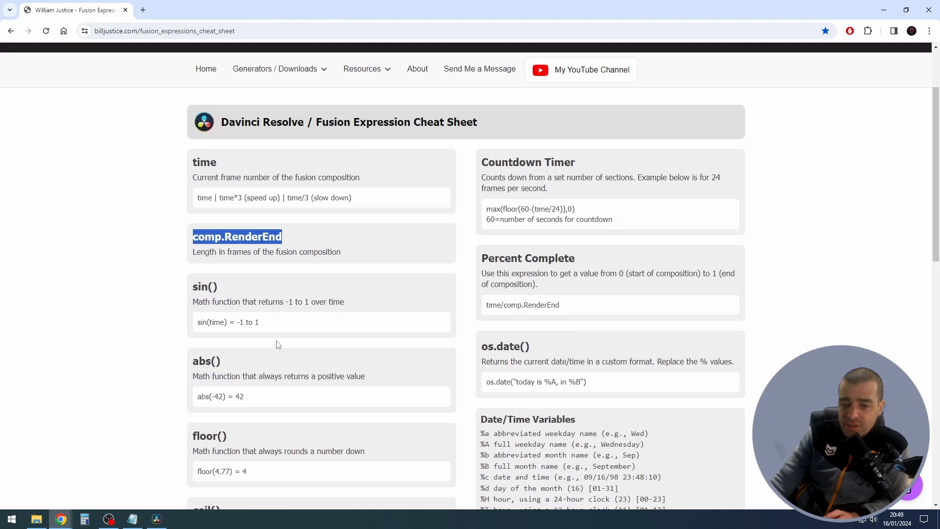
scroll(278, 344, "down", 2)
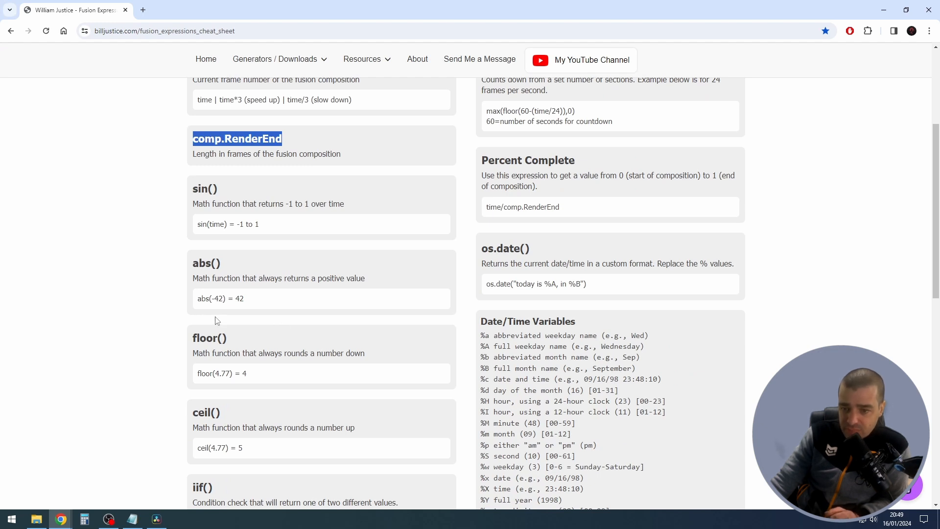
left_click_drag(203, 278, 320, 274)
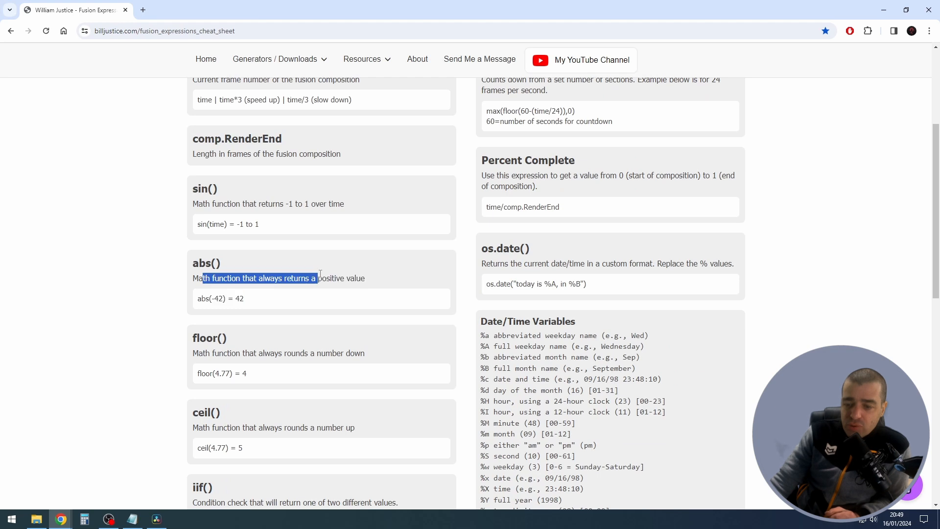
left_click(247, 297)
left_click_drag(253, 301, 206, 299)
scroll(273, 300, "down", 3)
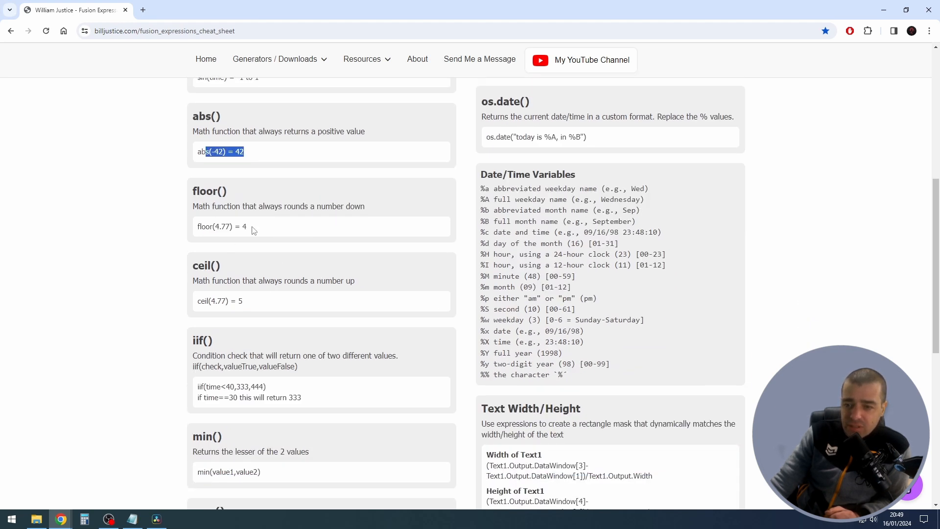
left_click(196, 204)
scroll(253, 225, "down", 6)
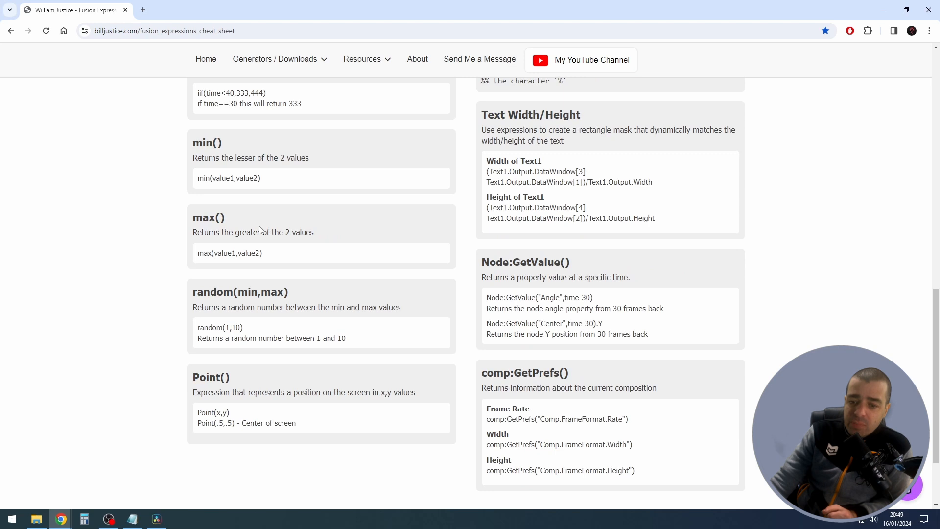
scroll(259, 230, "down", 1)
left_click_drag(234, 328, 180, 330)
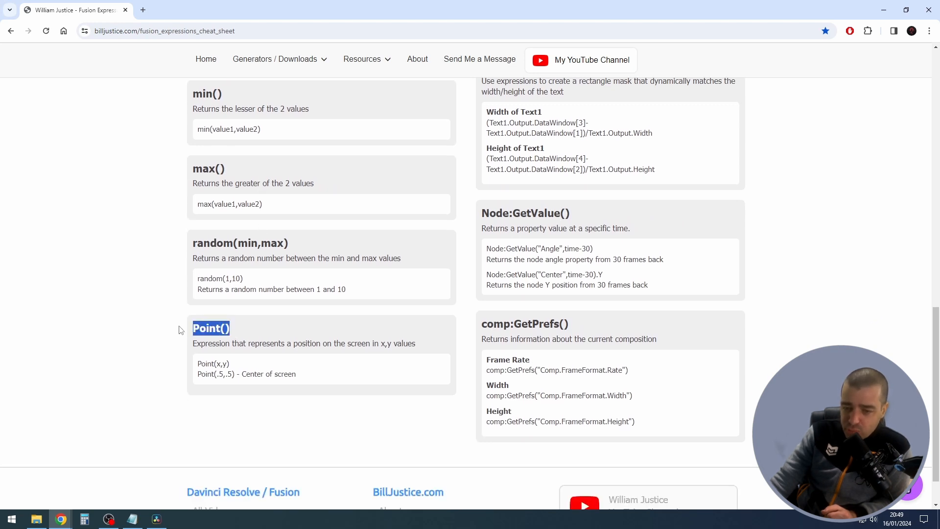
Back in DaVinci Resolve, shift the ellipse's center X to 0.589756, add an expression to its center and highlight the Point coordinates
left_click(147, 523)
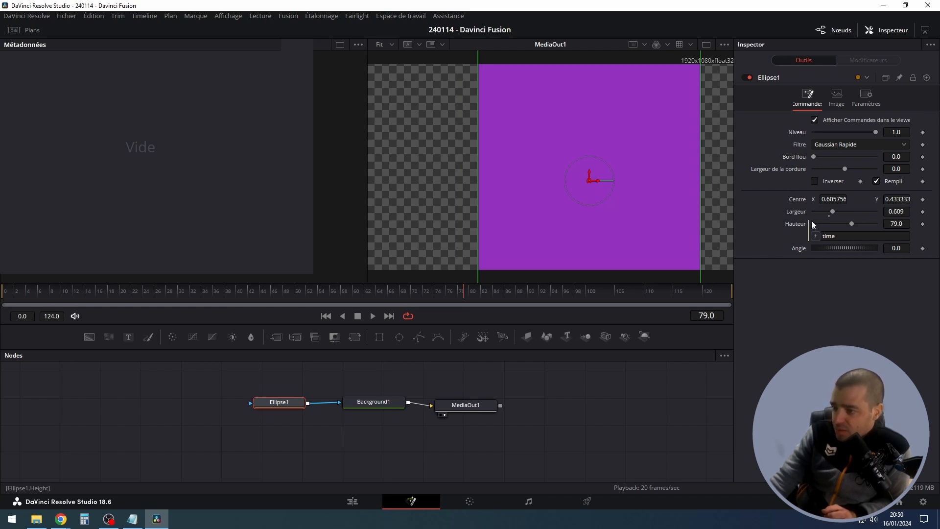
mouse_move(835, 199)
left_mouse_down()
mouse_move(824, 199)
mouse_move(831, 199)
left_mouse_up()
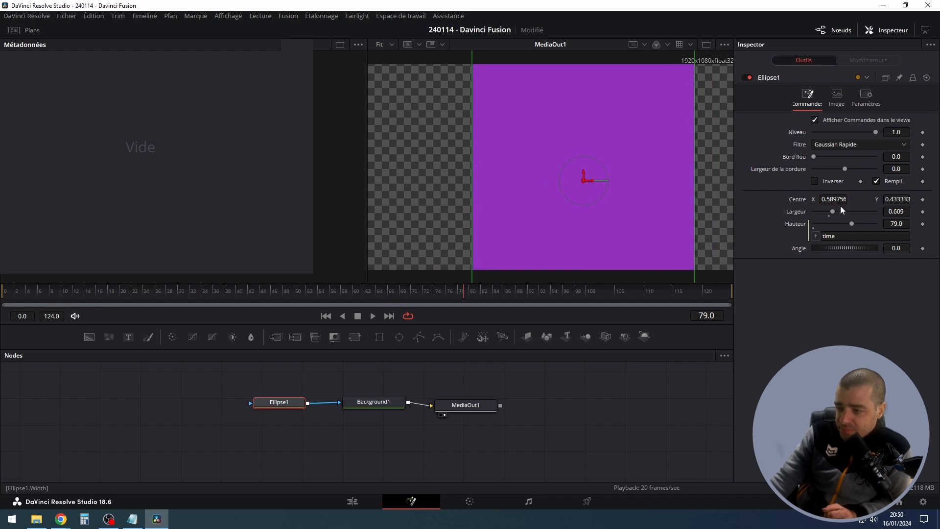
right_click(812, 201)
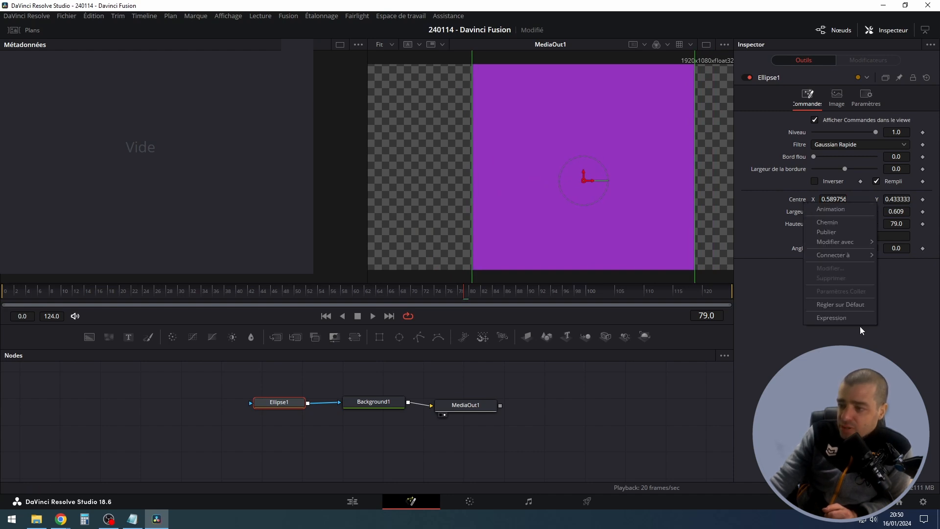
left_click(827, 315)
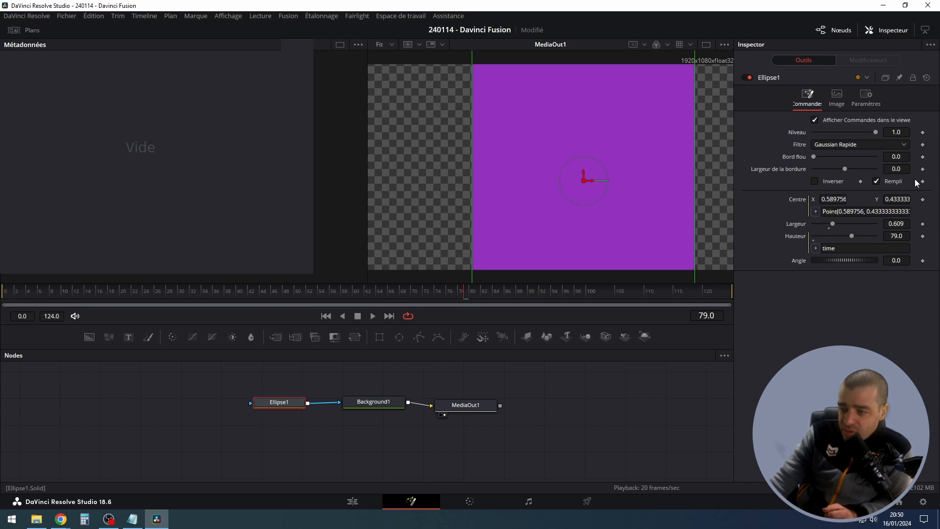
left_click_drag(839, 210, 863, 217)
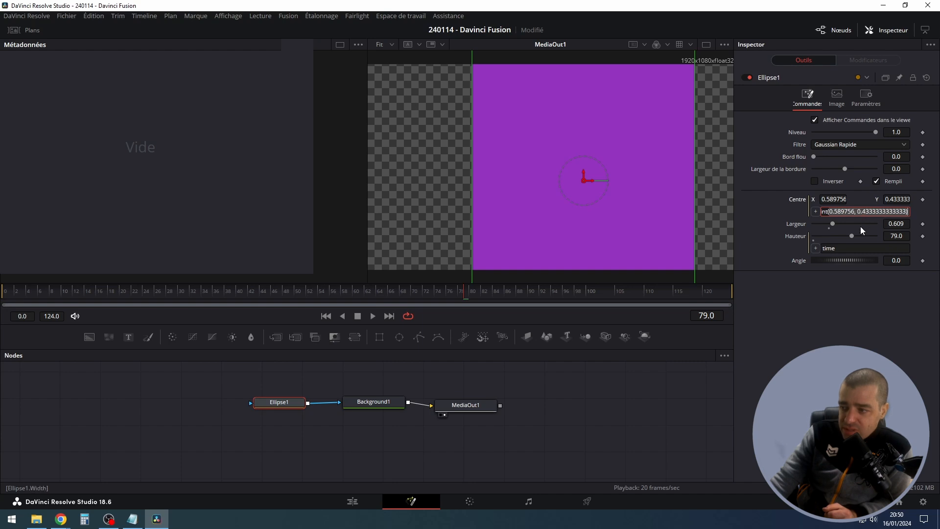
left_click(846, 212)
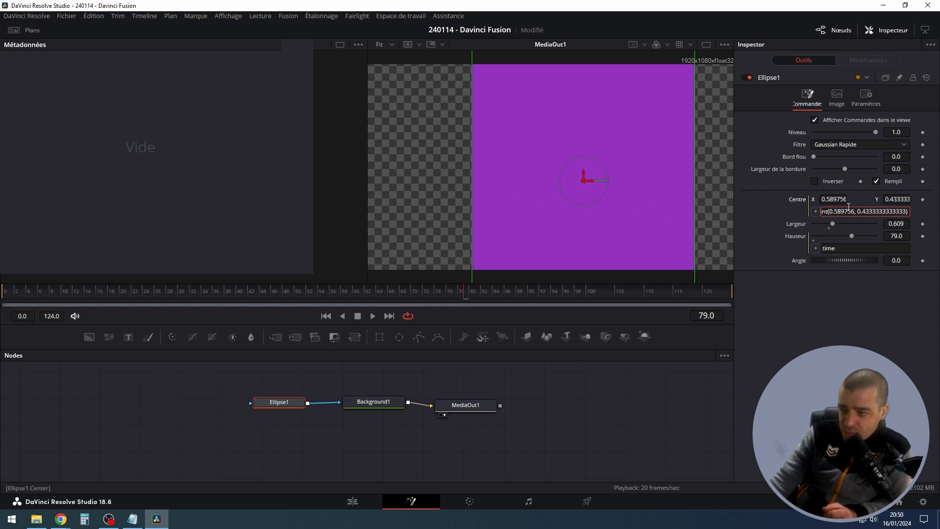
left_click_drag(858, 211, 917, 217)
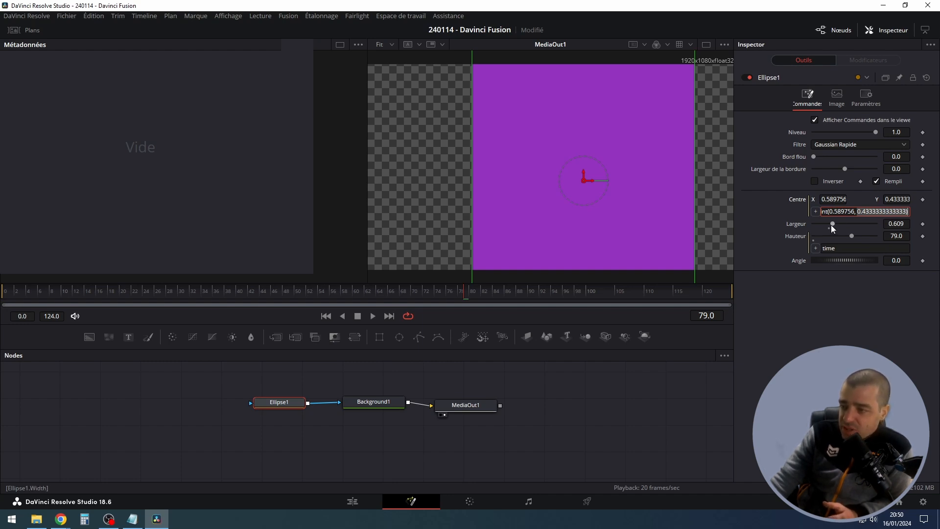
Widen the ellipse to 0.63, set its width expression to Center.X and move the ellipse to about X 0.588, Y 0.321
mouse_move(832, 223)
left_mouse_down()
mouse_move(815, 223)
mouse_move(831, 225)
left_mouse_up()
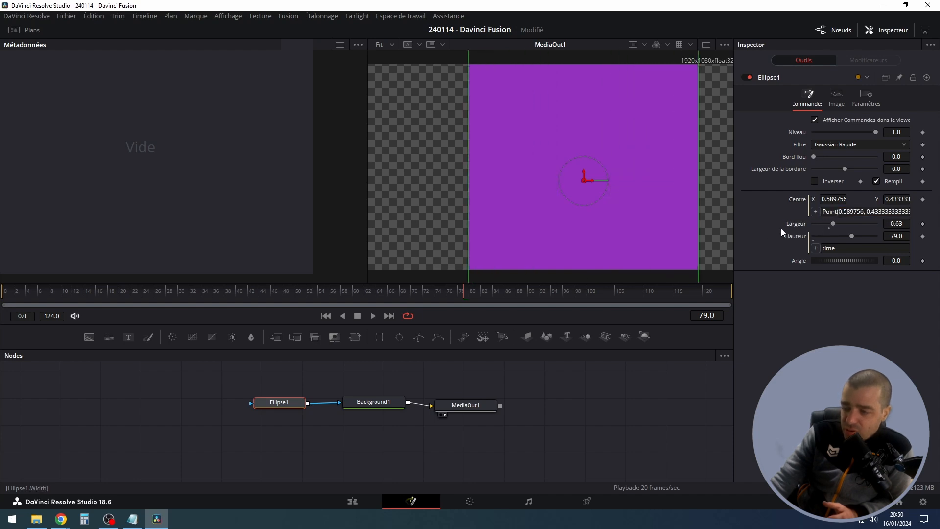
right_click(798, 224)
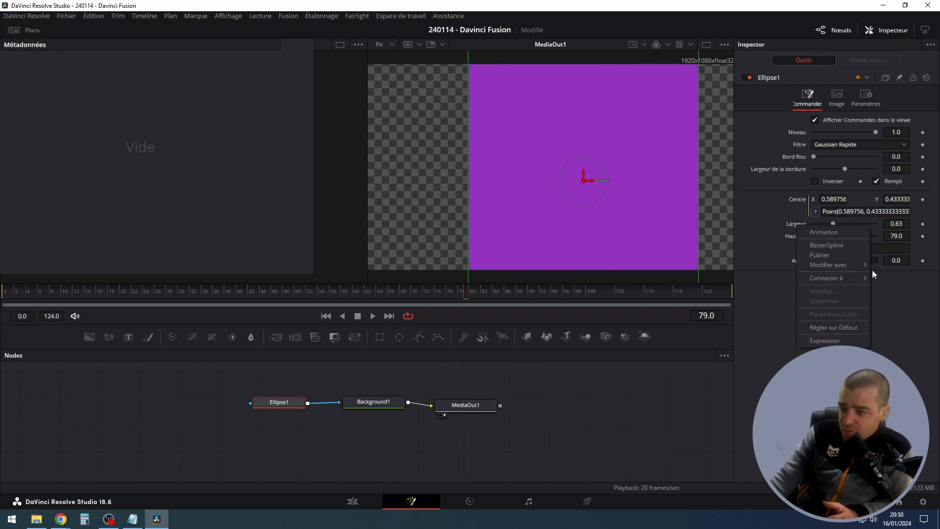
left_click(827, 340)
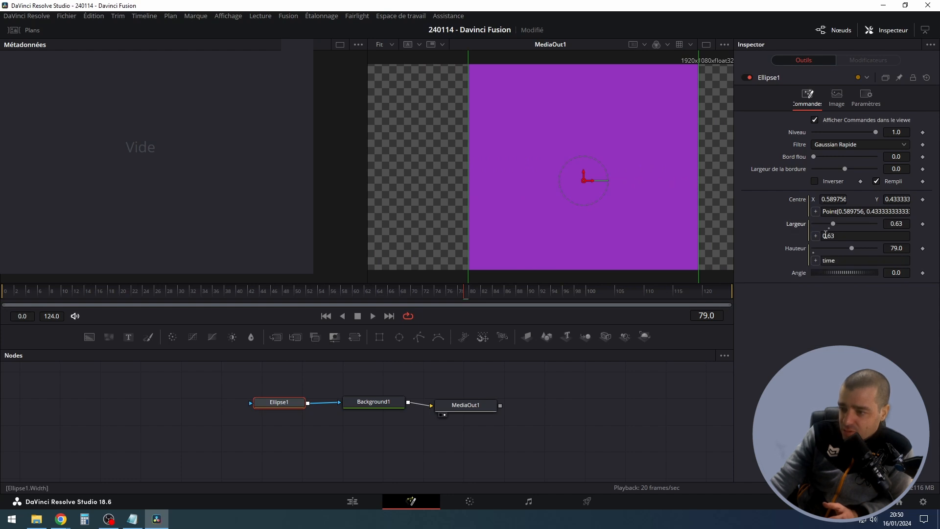
left_click_drag(799, 198, 799, 198)
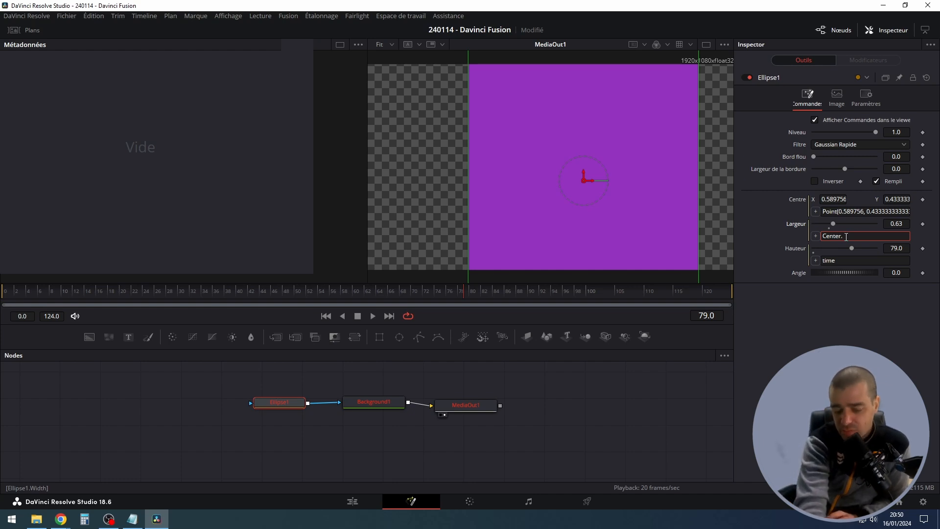
type("X")
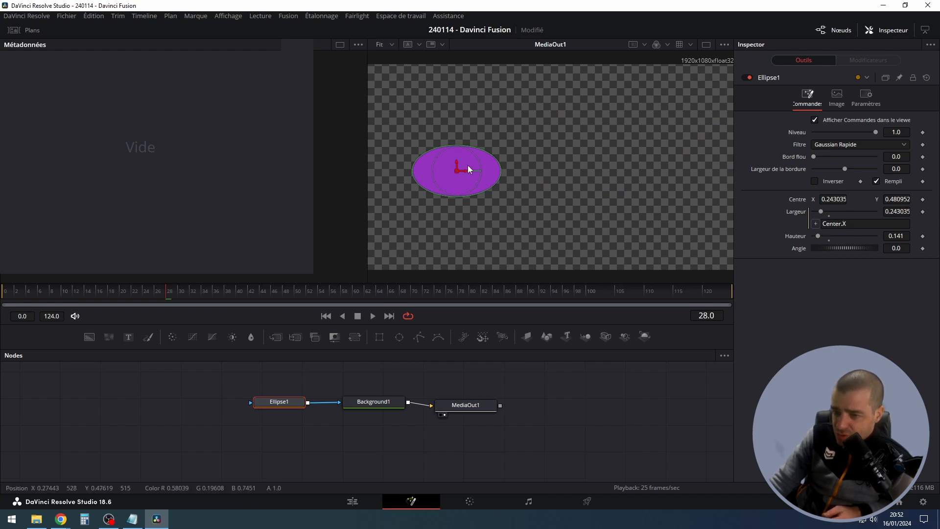
left_click_drag(457, 175, 583, 202)
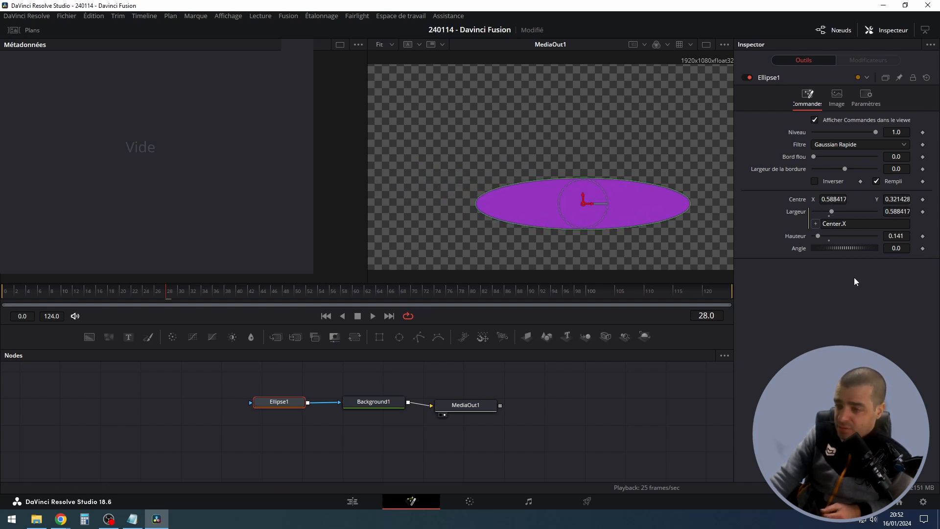
Return to the cheat sheet in Chrome, review comp.RenderEnd and copy the Percent Complete expression time/comp.RenderEnd
key("alt+Tab")
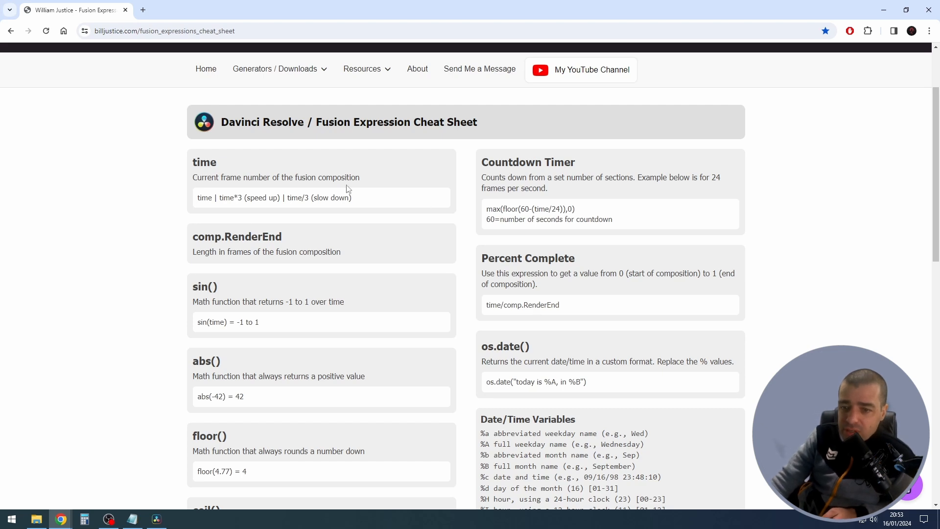
left_click_drag(298, 245, 192, 241)
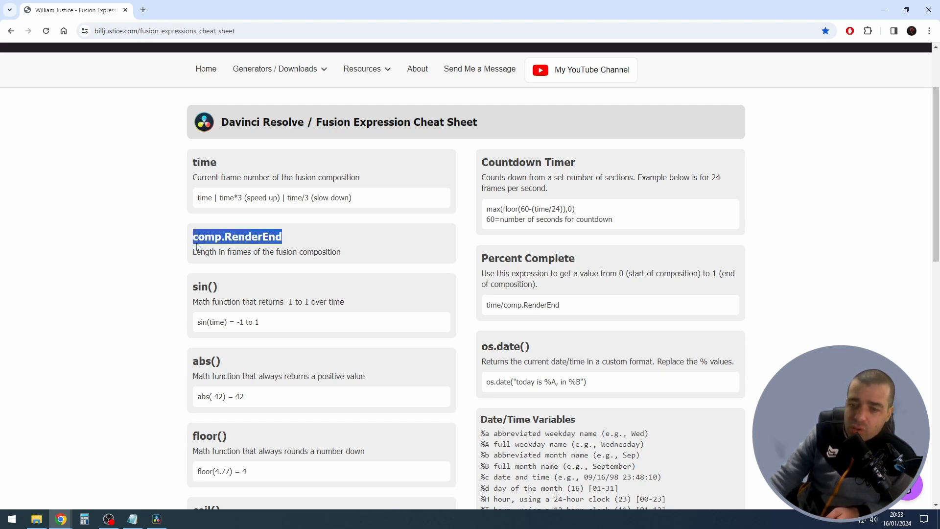
left_click_drag(194, 251, 265, 261)
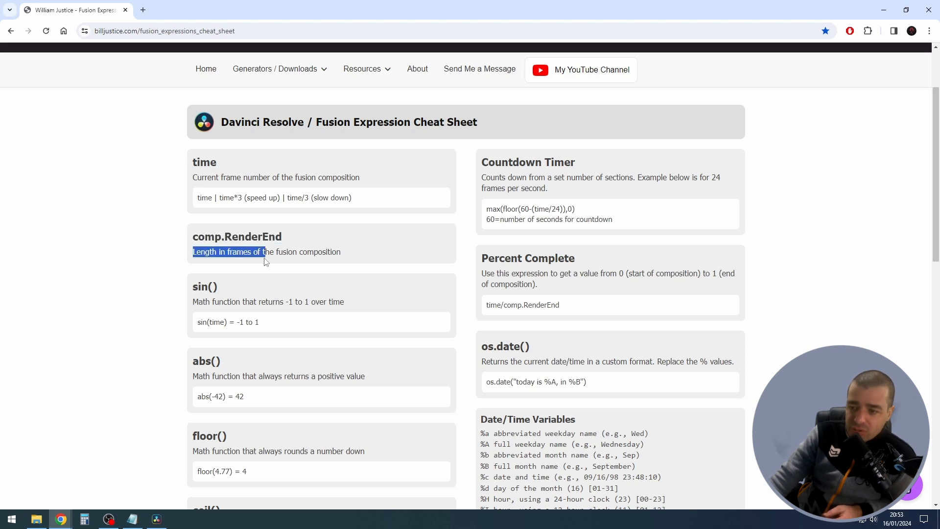
left_click(527, 279)
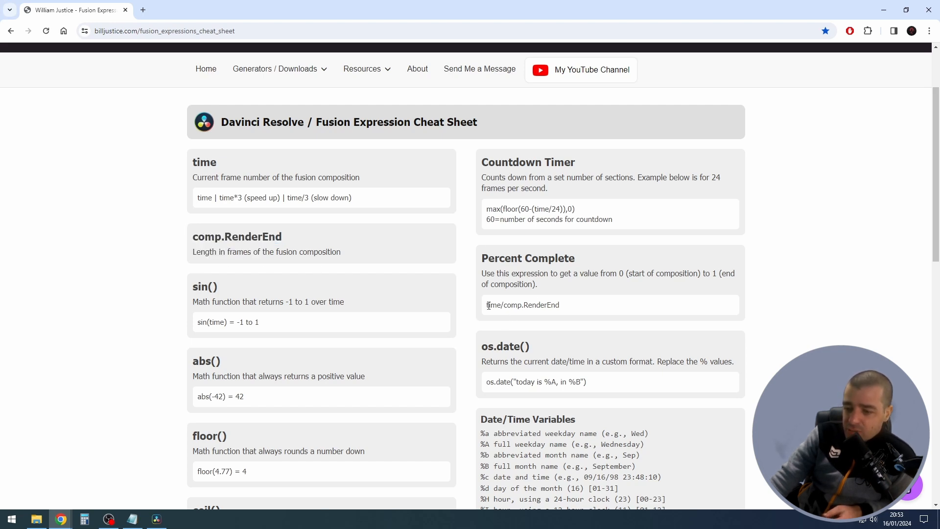
left_click_drag(484, 307, 503, 302)
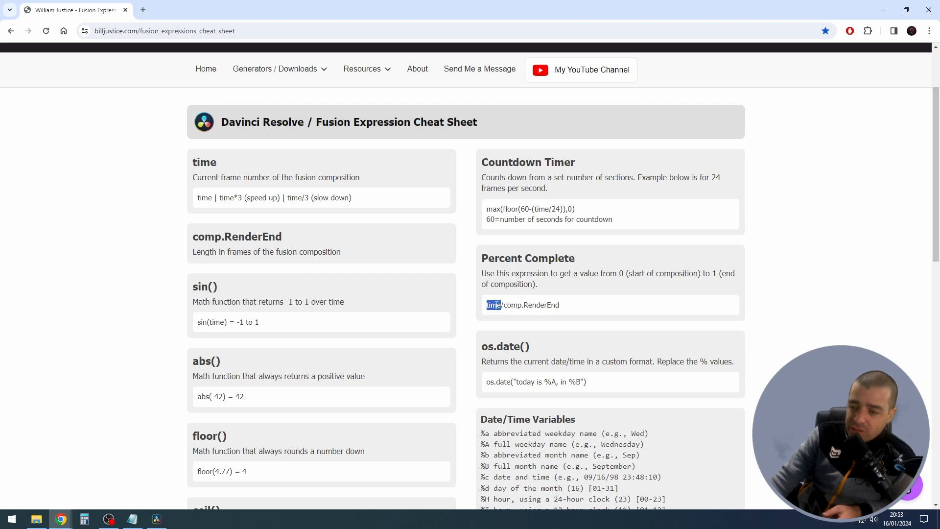
left_click_drag(560, 307, 503, 314)
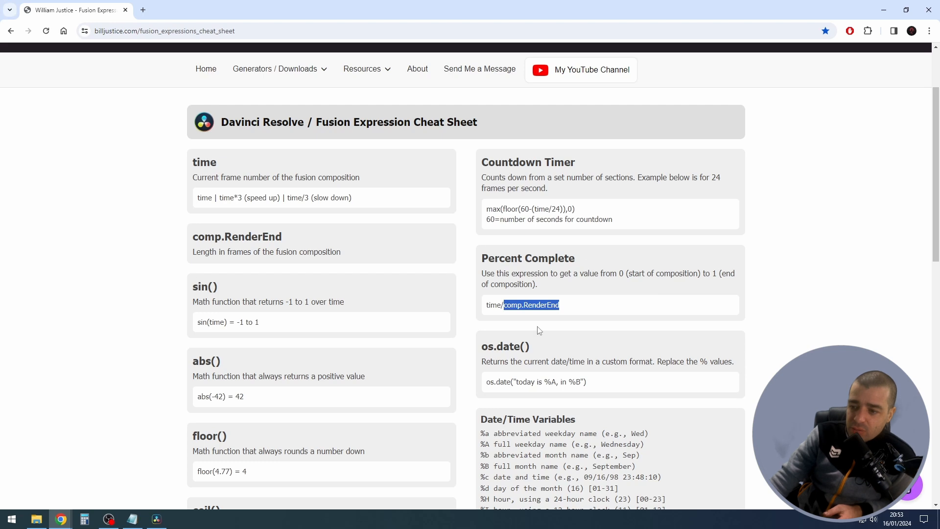
left_click_drag(571, 308, 485, 307)
right_click(495, 306)
left_click(549, 316)
Back in DaVinci Resolve, paste time/comp.RenderEnd as the ellipse's height expression and play the composition
left_click(156, 518)
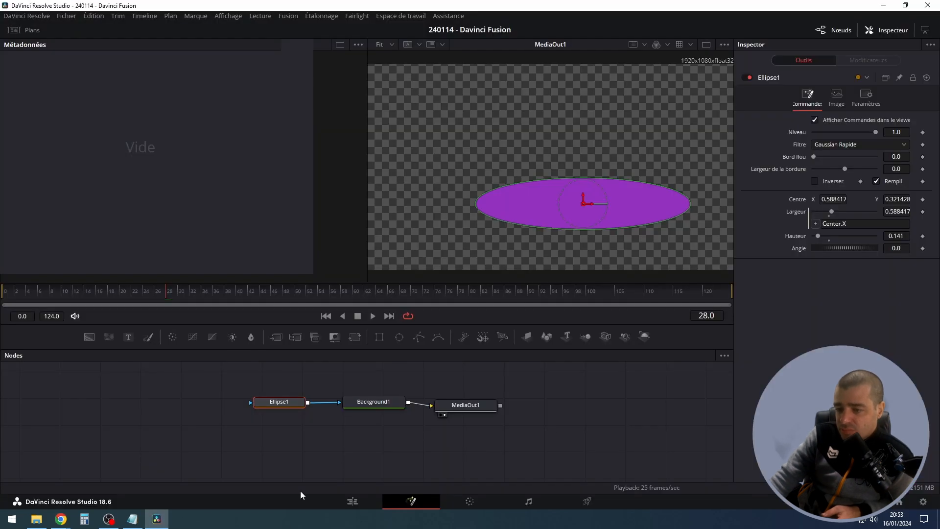
left_click_drag(856, 222, 800, 226)
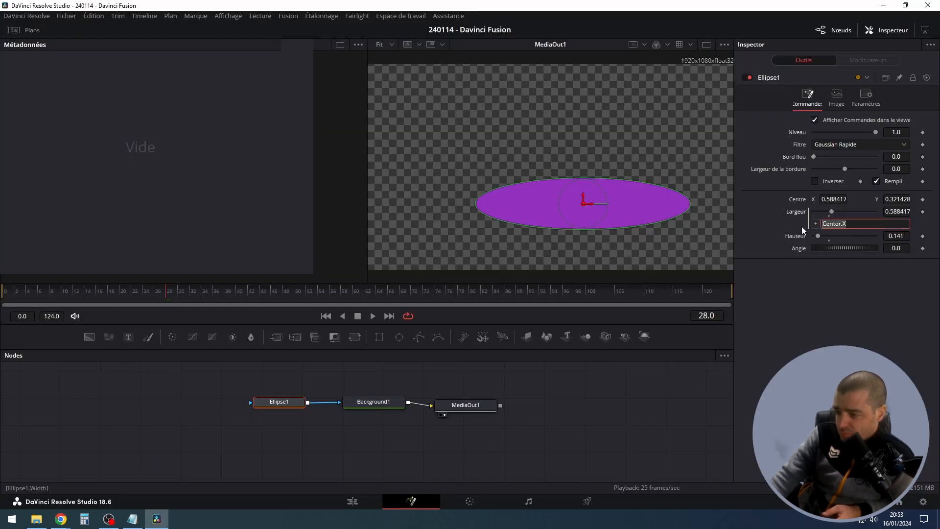
right_click(801, 240)
left_click(832, 353)
left_click(834, 248)
right_click(835, 248)
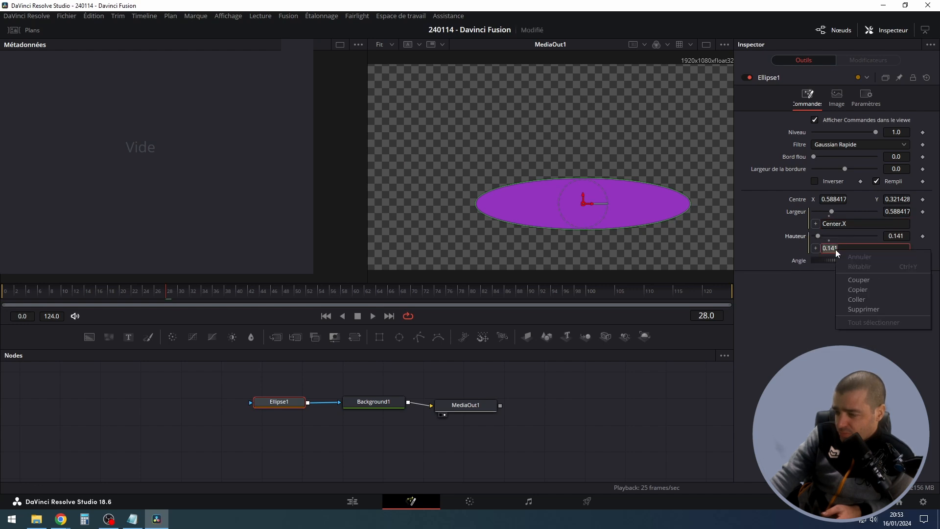
left_click(885, 300)
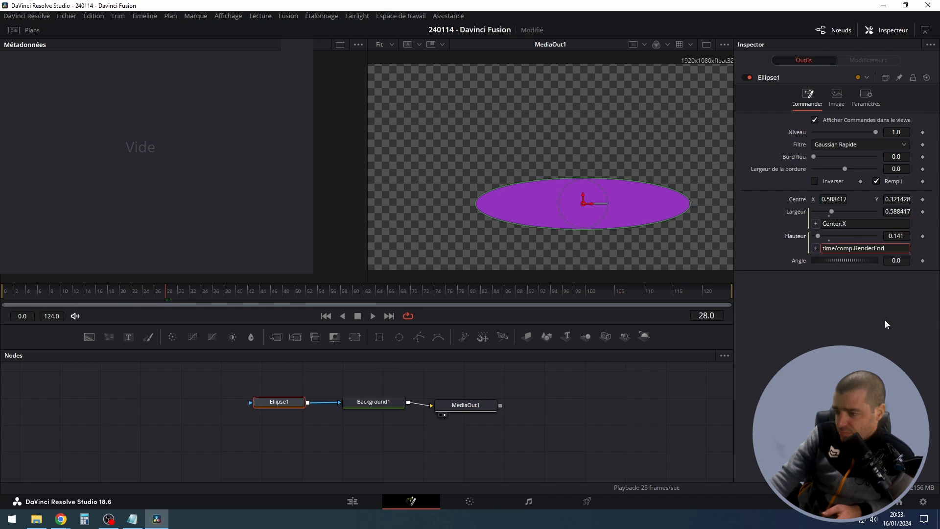
key("Tab")
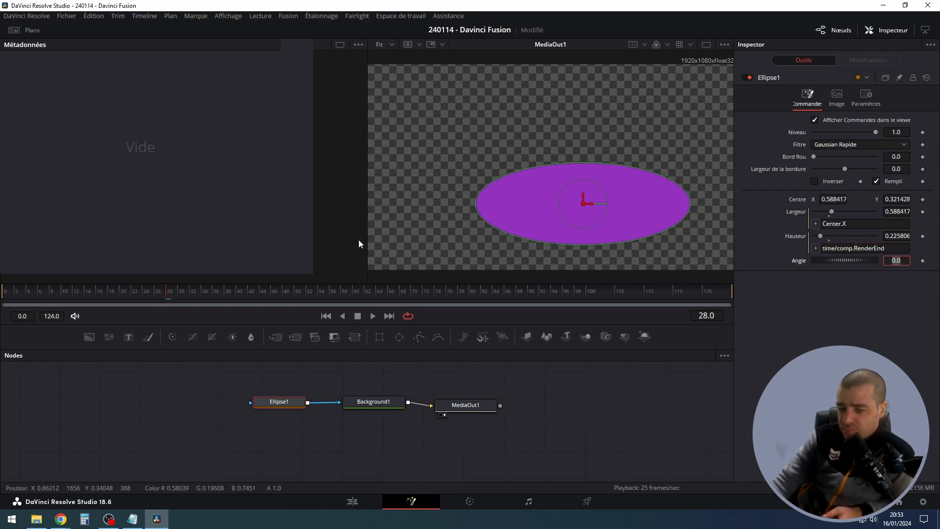
left_click(372, 315)
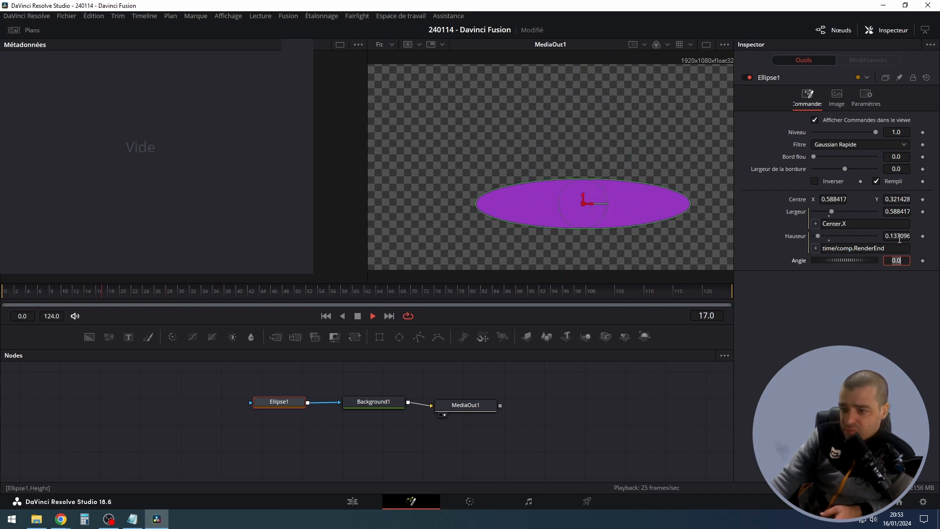
Remove the expressions from the ellipse's height and width
right_click(799, 236)
left_click(844, 285)
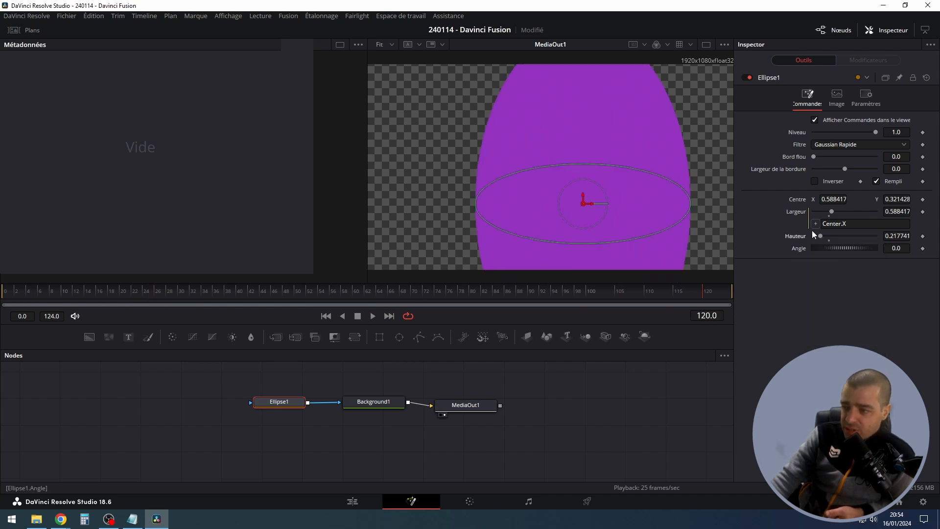
right_click(798, 211)
Set the ellipse's height to 1.0, reduce it to 0.409 and set the width to 1.0
type("1")
key("Tab")
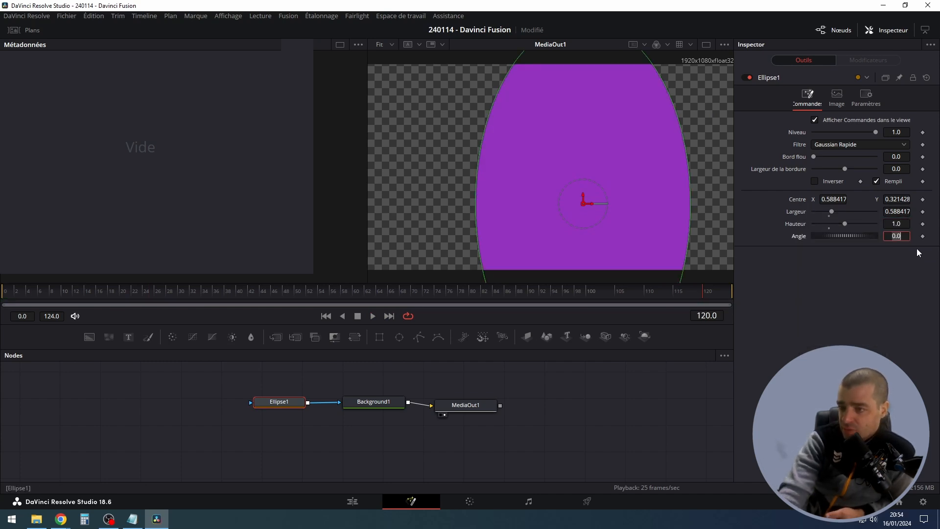
left_click_drag(896, 224, 883, 203)
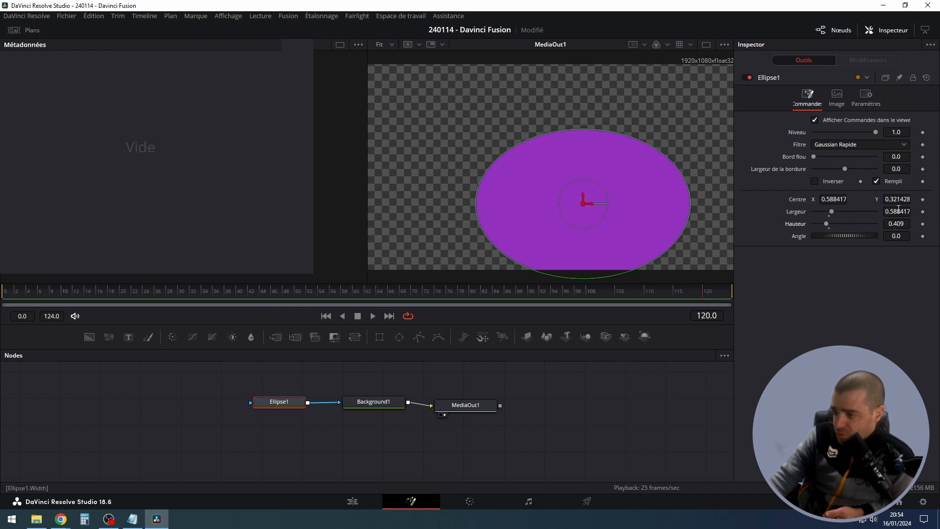
left_click(898, 211)
type("1")
key("Tab")
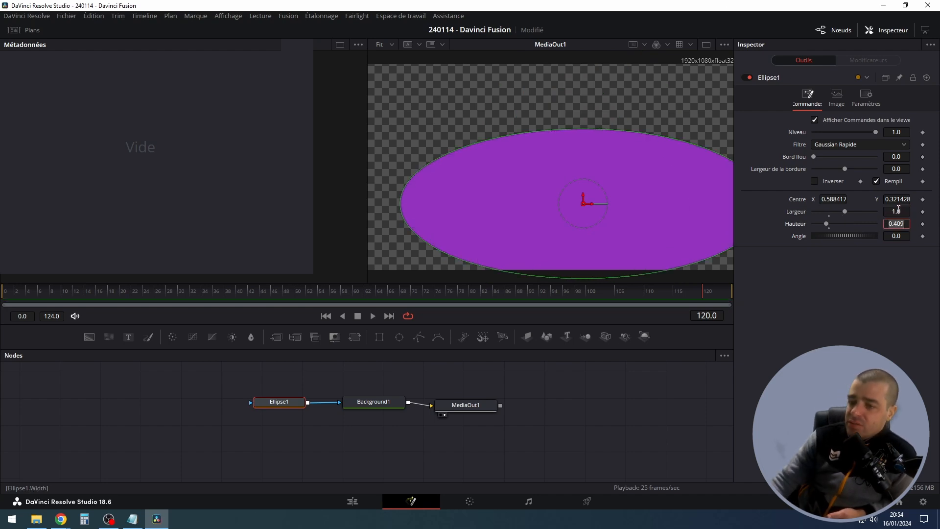
Move the ellipse to about X 0.52, Y 0.40 and go to the first clip on the edit timeline
left_click_drag(584, 203, 561, 191)
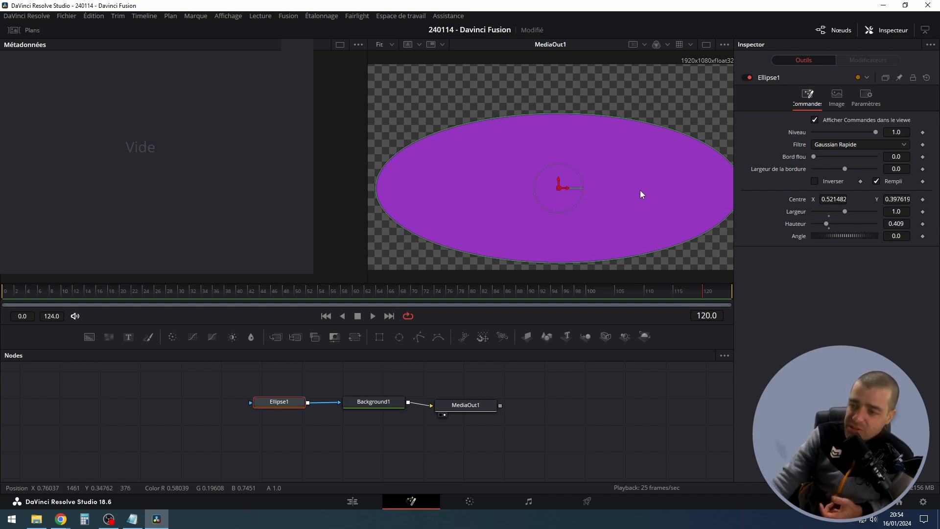
key("shift+4")
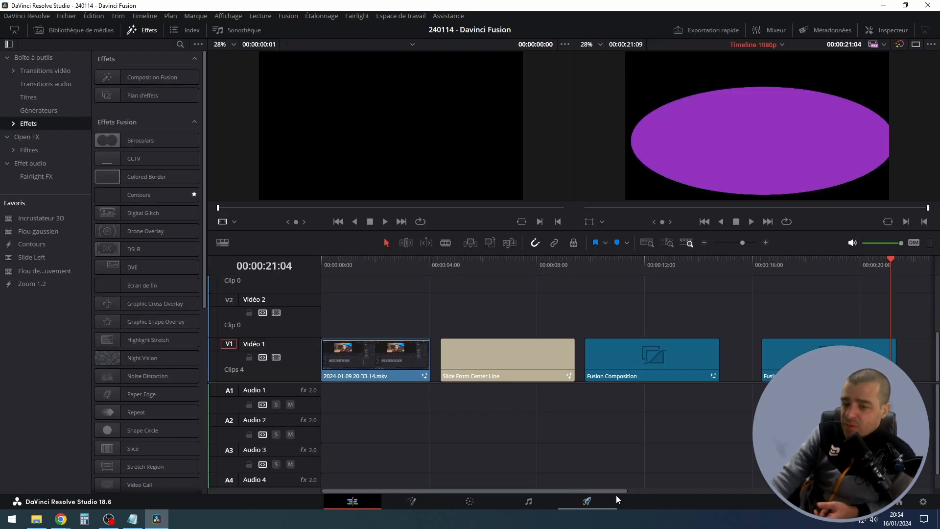
left_click_drag(424, 261, 360, 288)
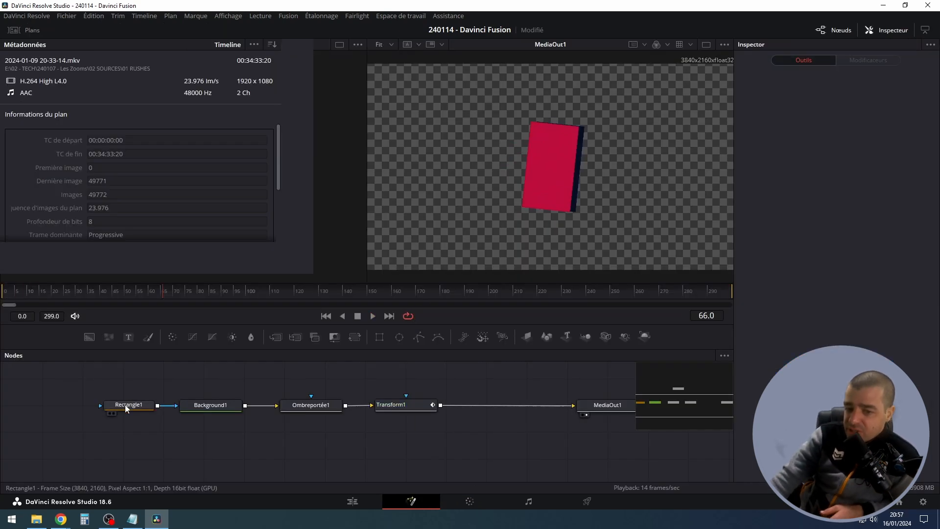
Review the Rectangle1, Background1, Ombreportée1 and Transform1 nodes in turn and move MediaOut1 closer to Transform1
left_click(126, 408)
left_click(211, 407)
left_click(305, 408)
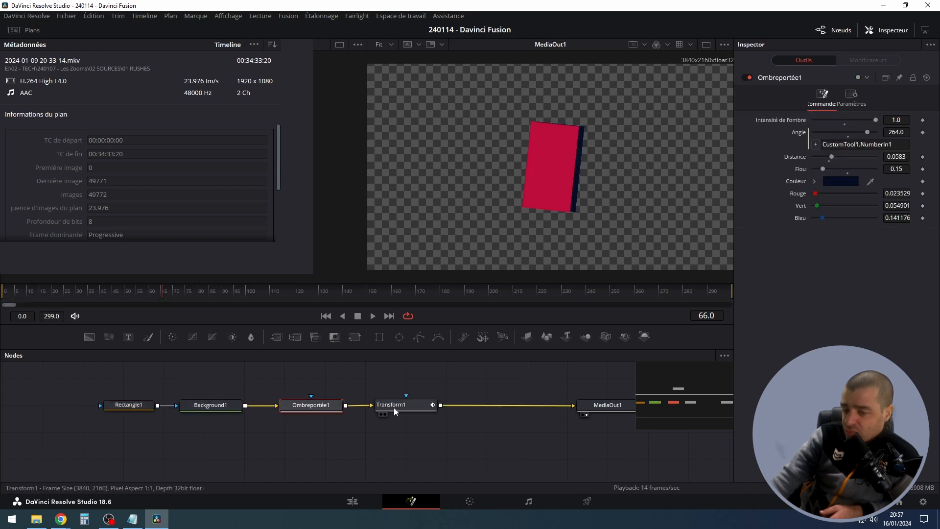
left_click(395, 410)
left_click_drag(609, 405, 506, 404)
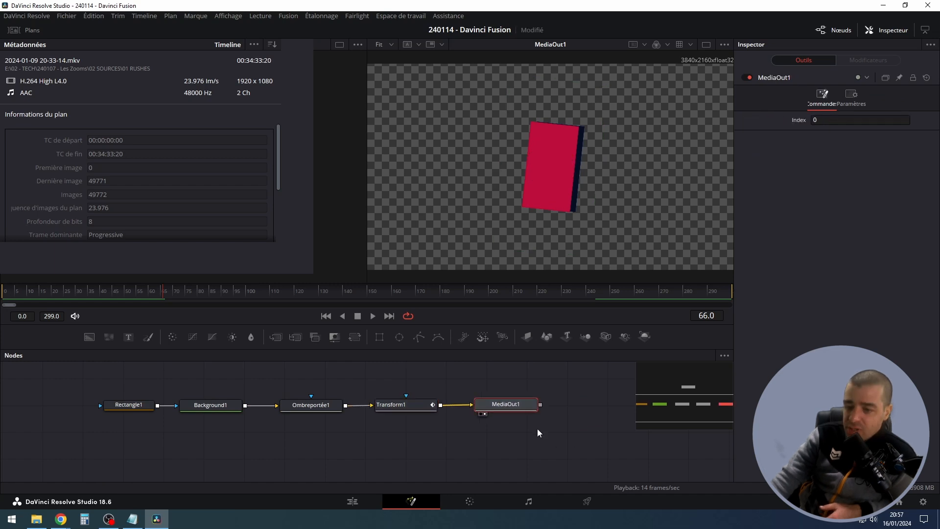
Paste the custom tool node above the node chain, looking up "out" in the tool selector without adding anything
key("ctrl+v")
key("shift+space")
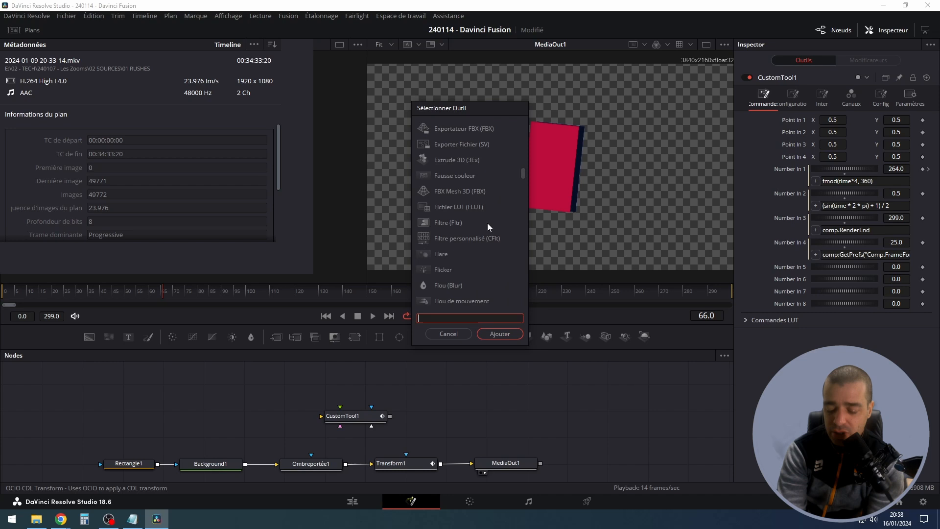
type("out")
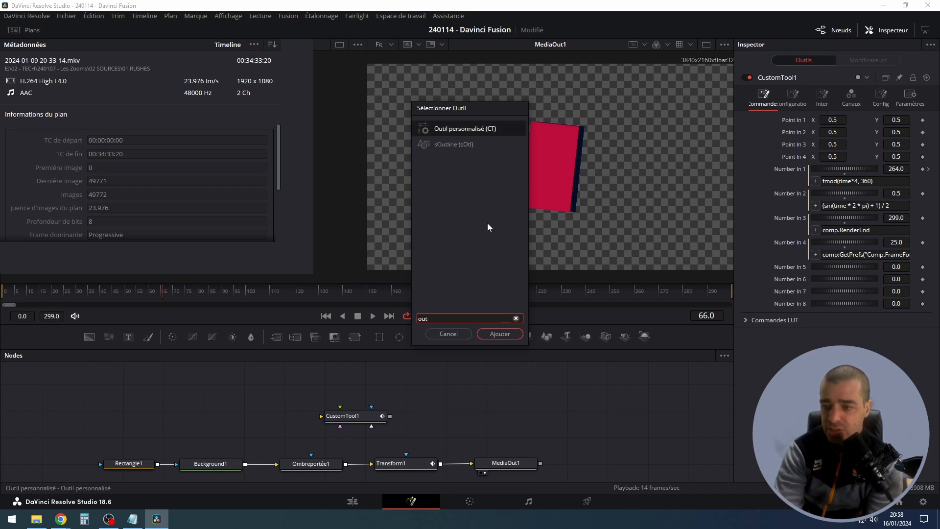
key("Escape")
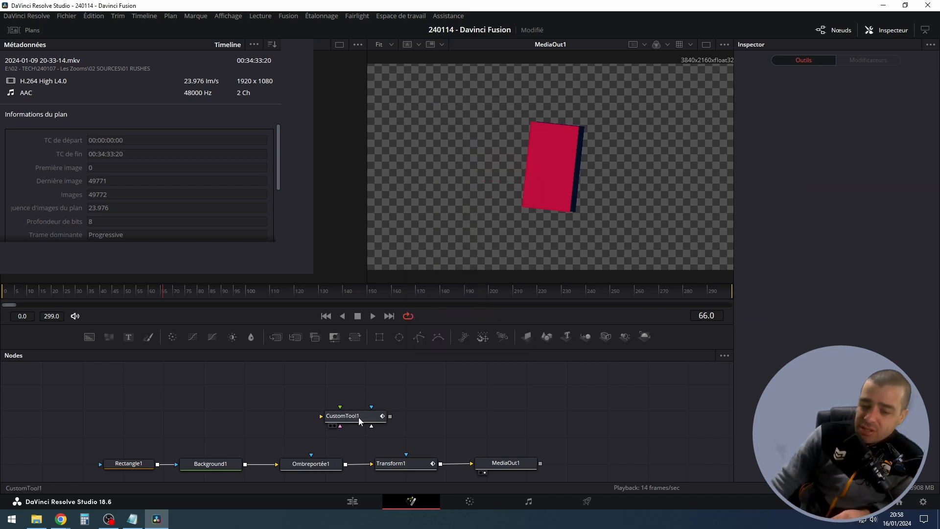
left_click_drag(360, 421, 351, 413)
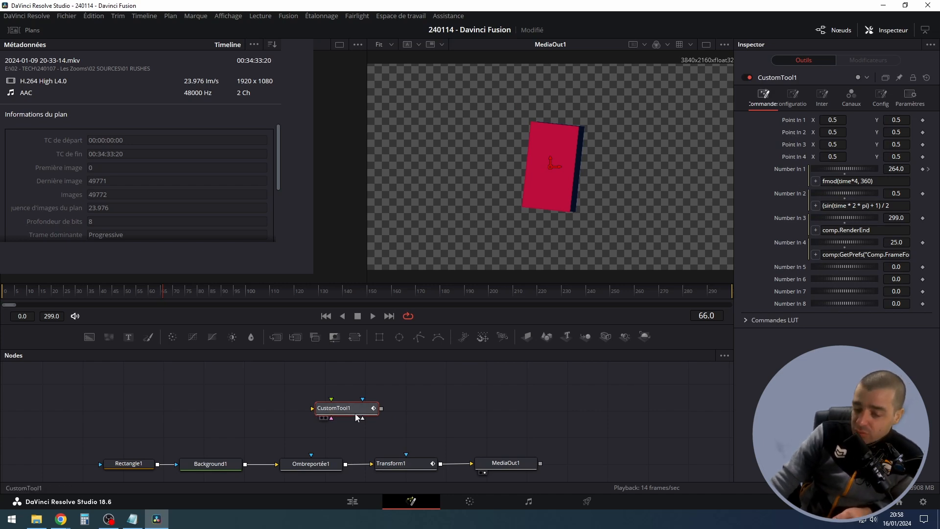
left_click_drag(361, 413, 347, 410)
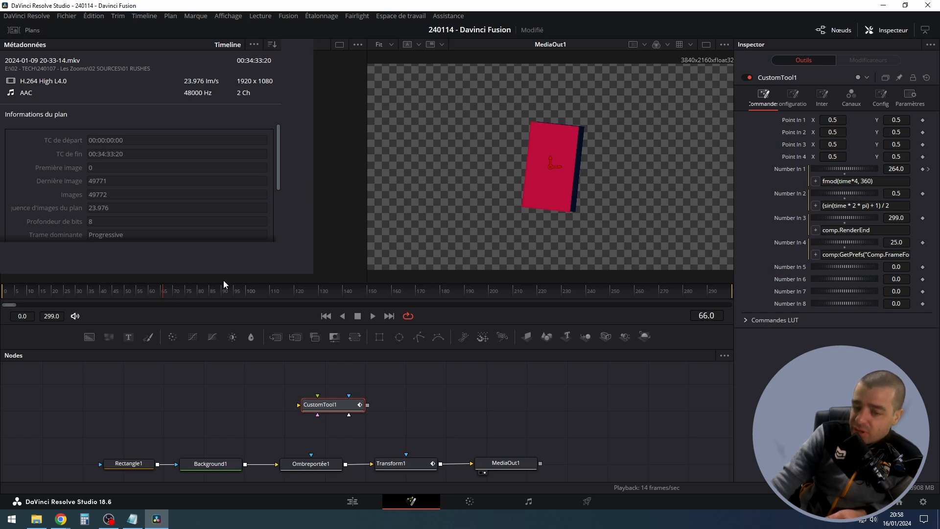
Examine the fmod(time*4, 360) expression on CustomTool1's Number In 1 and save the project
left_click(849, 180)
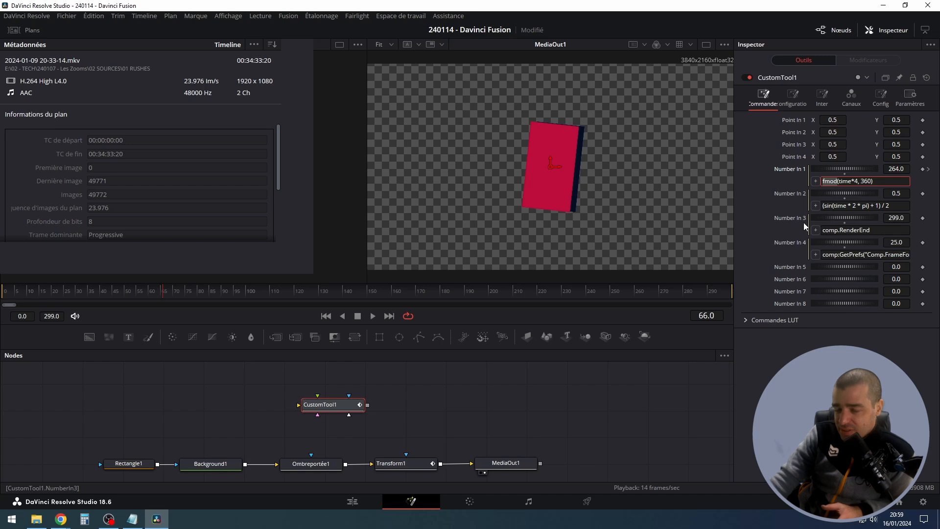
key("ctrl+s")
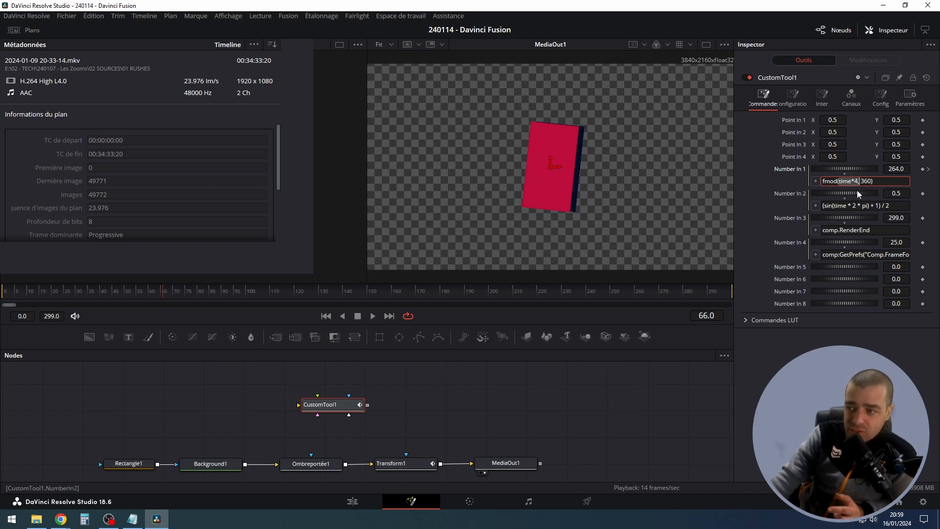
left_click(400, 464)
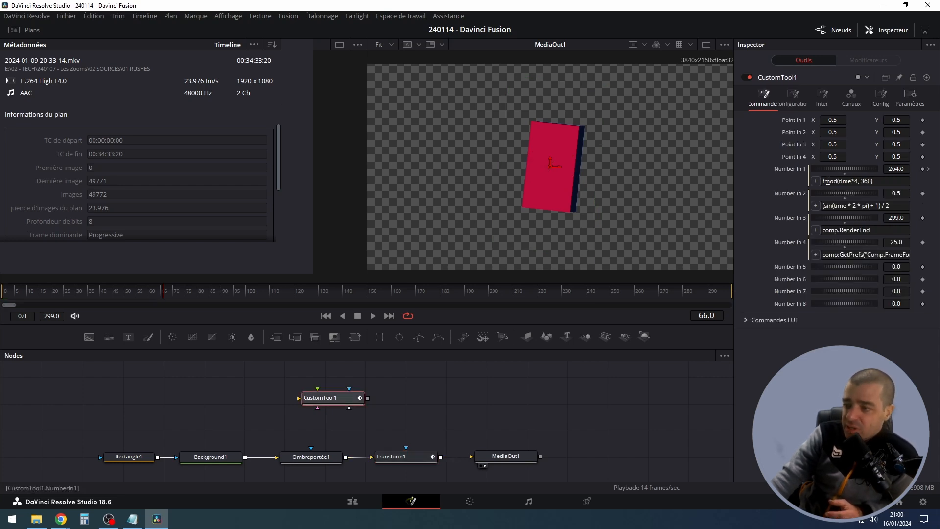
left_click(824, 181)
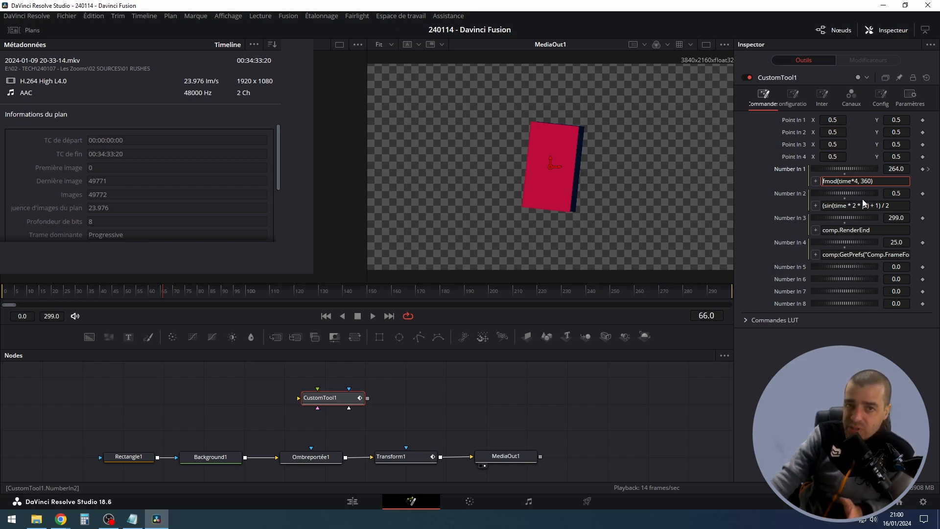
left_click(359, 407)
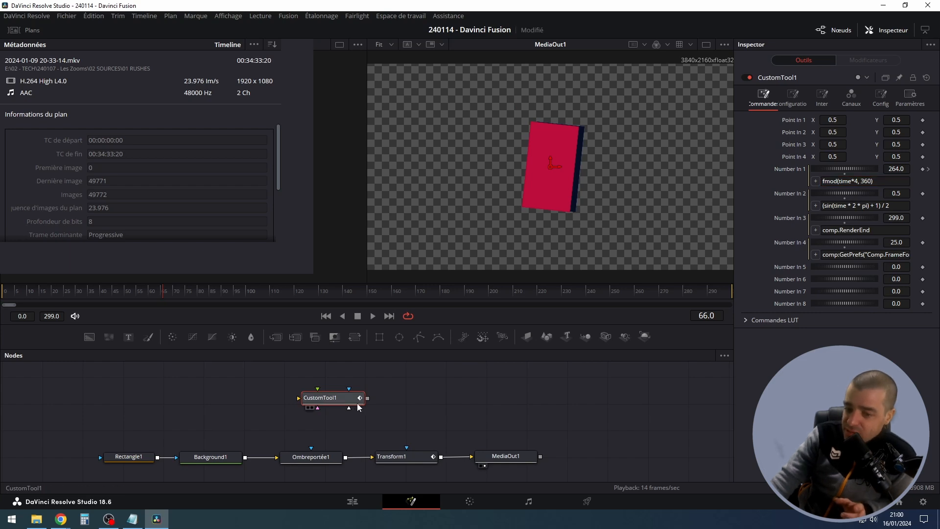
Compare the settings of Transform1, Ombreportée1 and CustomTool1, selecting Ombreportée1 and CustomTool1 together to inspect both
left_click(392, 456)
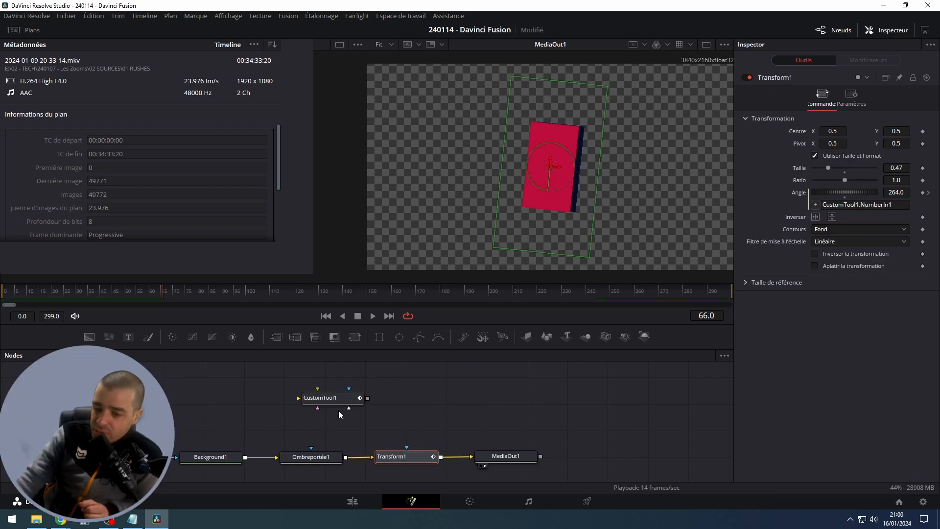
left_click(338, 400)
left_click(395, 454)
left_click(316, 455)
left_click_drag(319, 473, 340, 369)
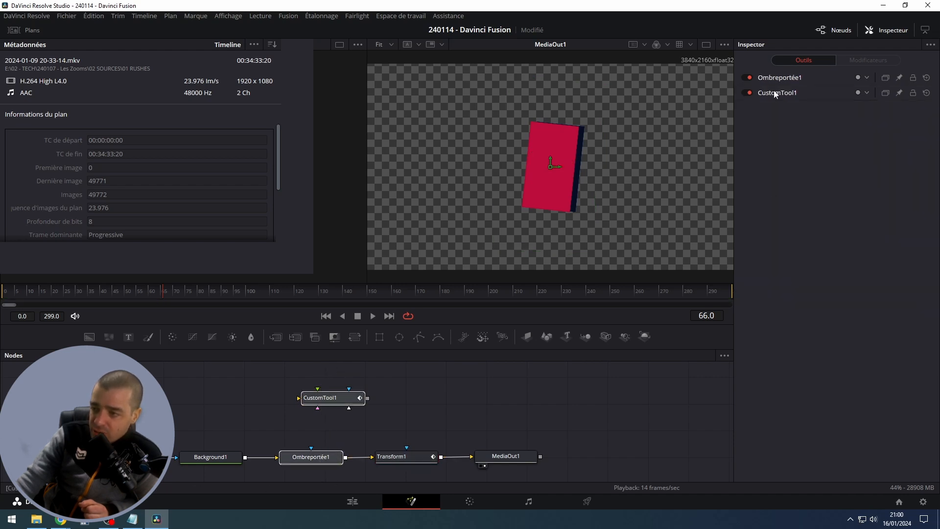
left_click(779, 77)
left_click(778, 235)
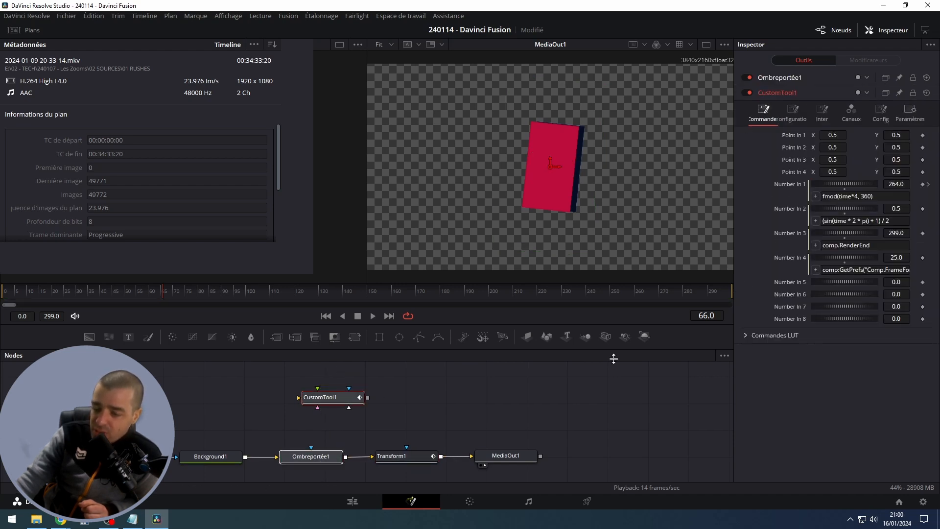
Pin CustomTool1's settings in the Inspector and select MediaOut1 to check that both nodes' settings are shown
left_click(328, 398)
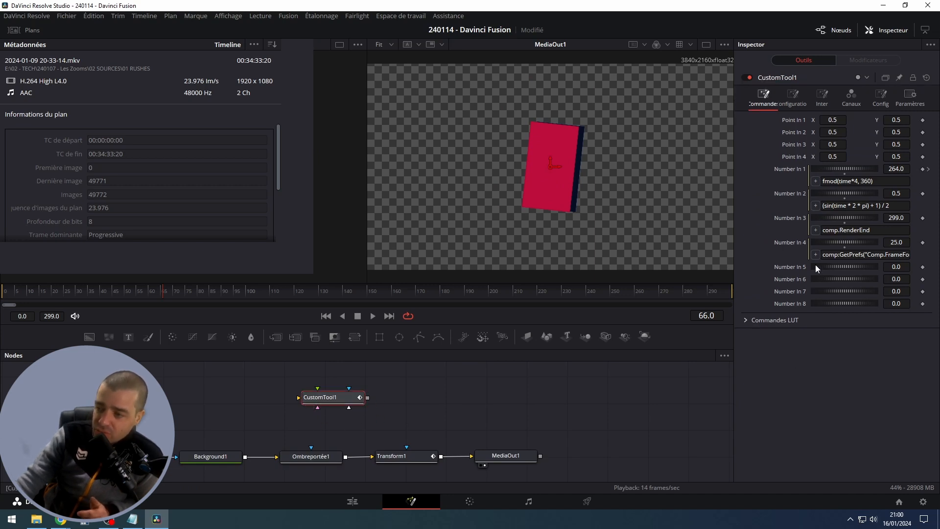
left_click(897, 77)
left_click(507, 456)
left_click(547, 442)
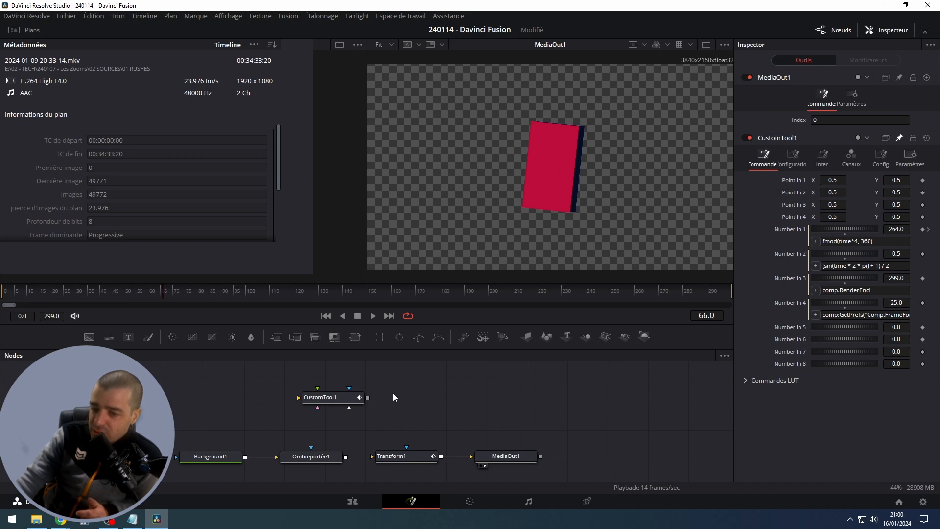
Link Transform1's angle to CustomTool1's Number In 1 and save the project
left_click(416, 457)
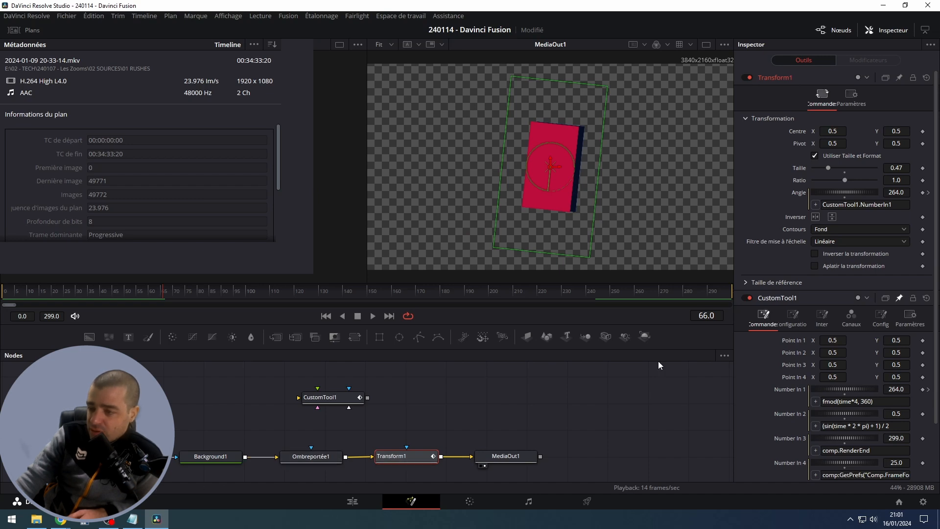
left_click_drag(784, 212, 789, 389)
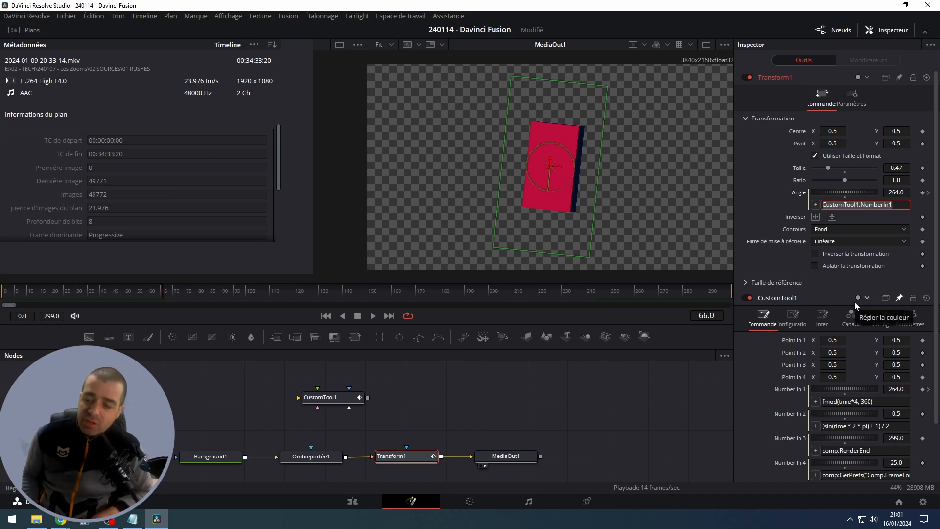
key("ctrl+s")
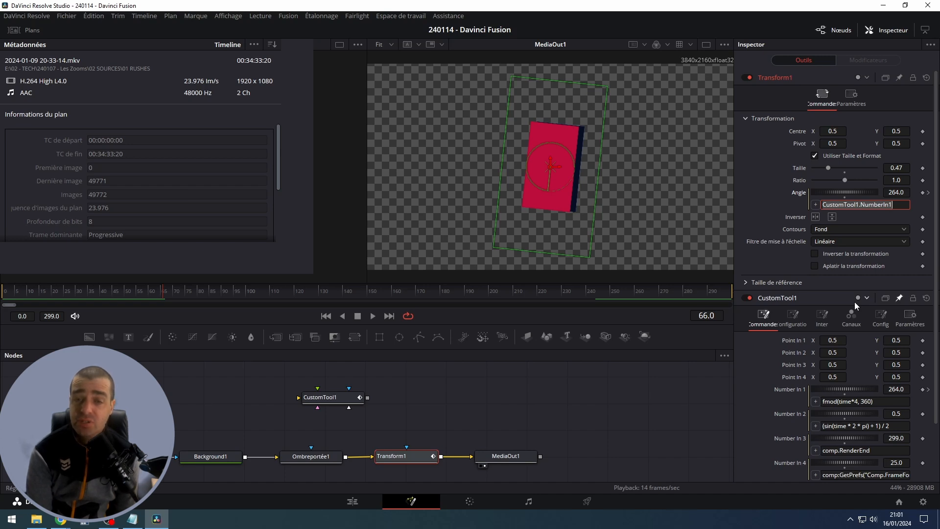
Examine the comp.RenderEnd expression and its value on CustomTool1's Number In 3
scroll(832, 385, "down", 3)
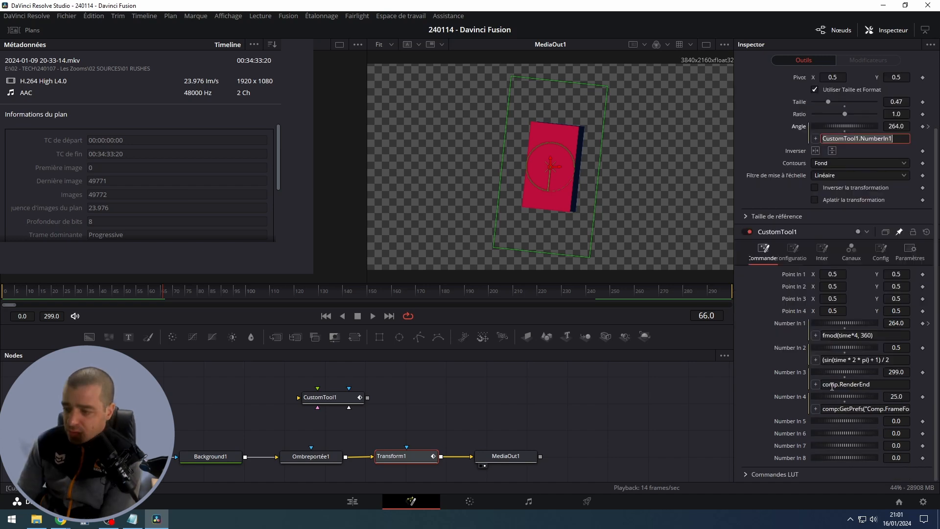
left_click(874, 384)
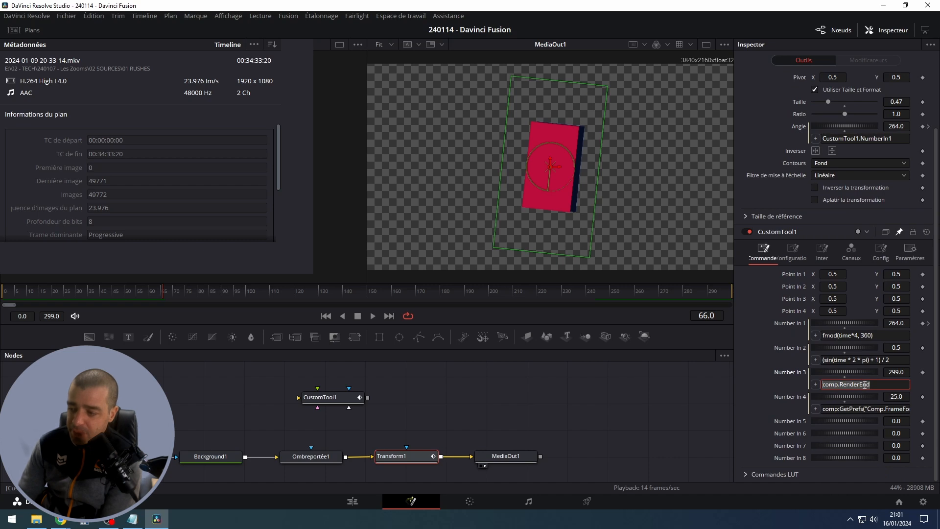
left_click(902, 371)
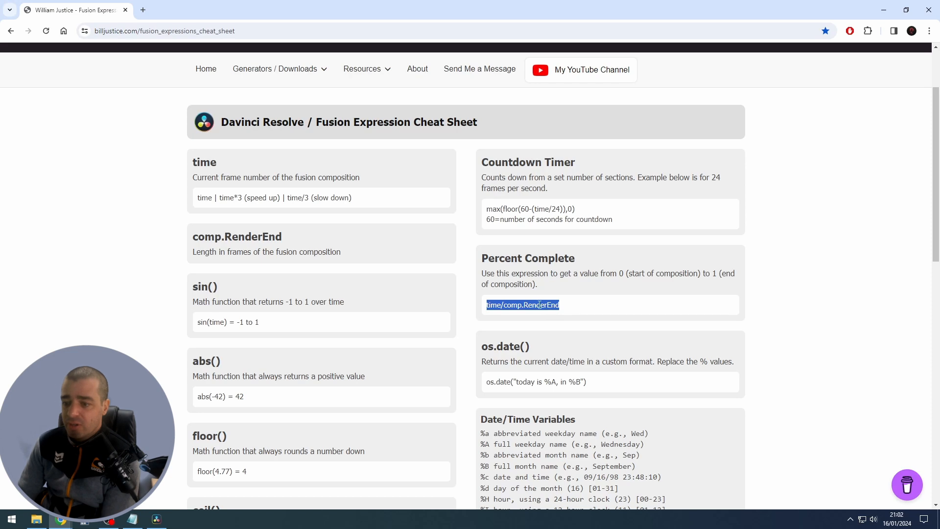
Copy time/comp.RenderEnd from the cheat sheet, set it as Number In 5's expression in DaVinci Resolve and scrub to frame 299
right_click(532, 307)
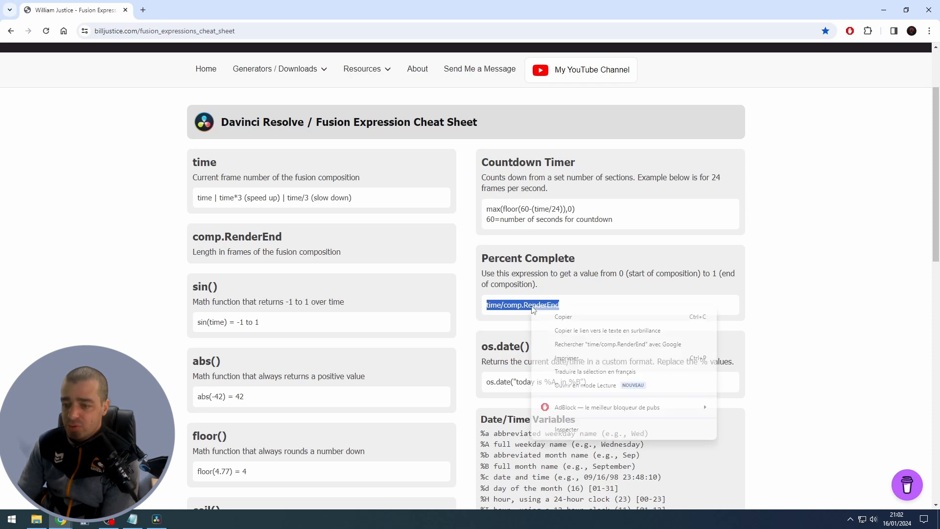
left_click(607, 322)
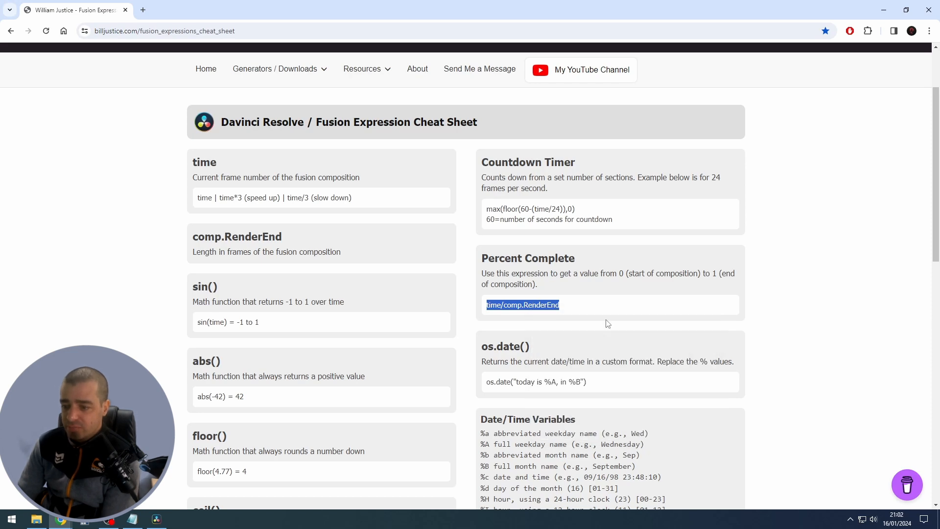
left_click(154, 522)
right_click(791, 423)
left_click(824, 419)
left_click(843, 434)
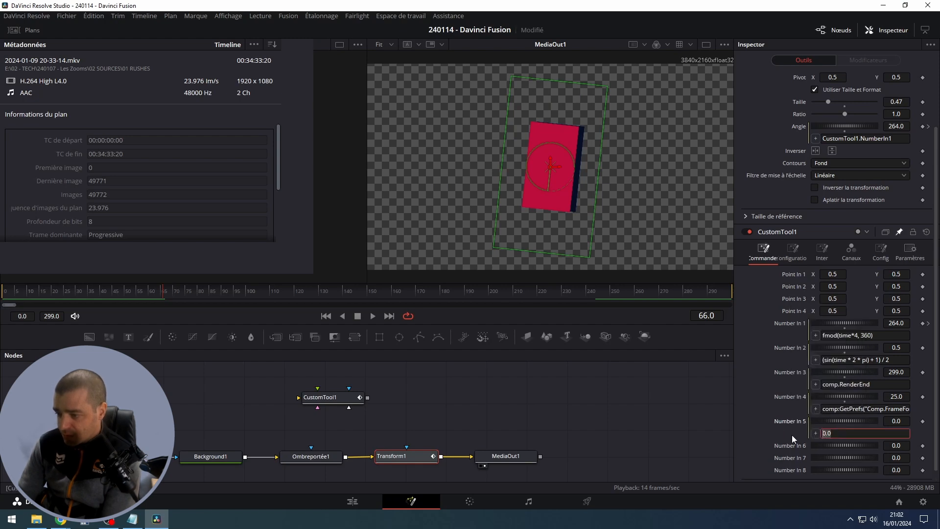
key("ctrl+v")
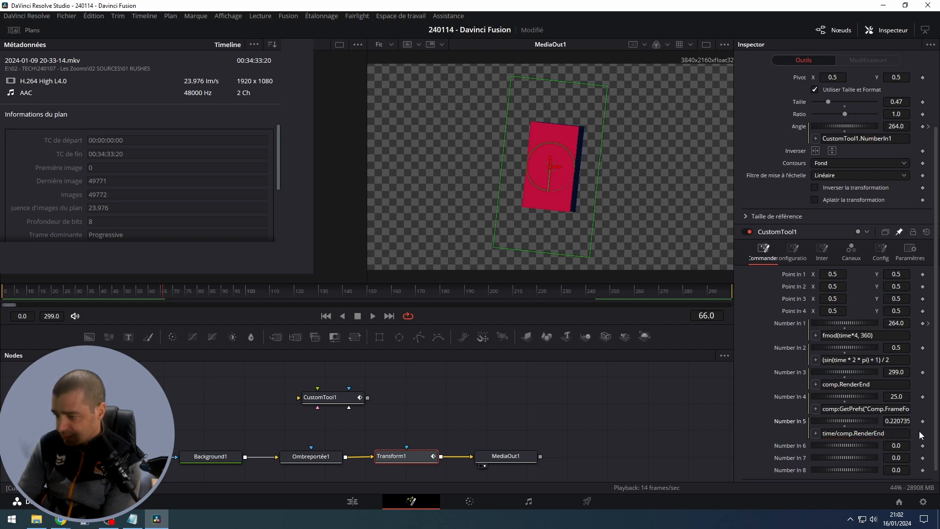
left_click_drag(156, 293, 740, 281)
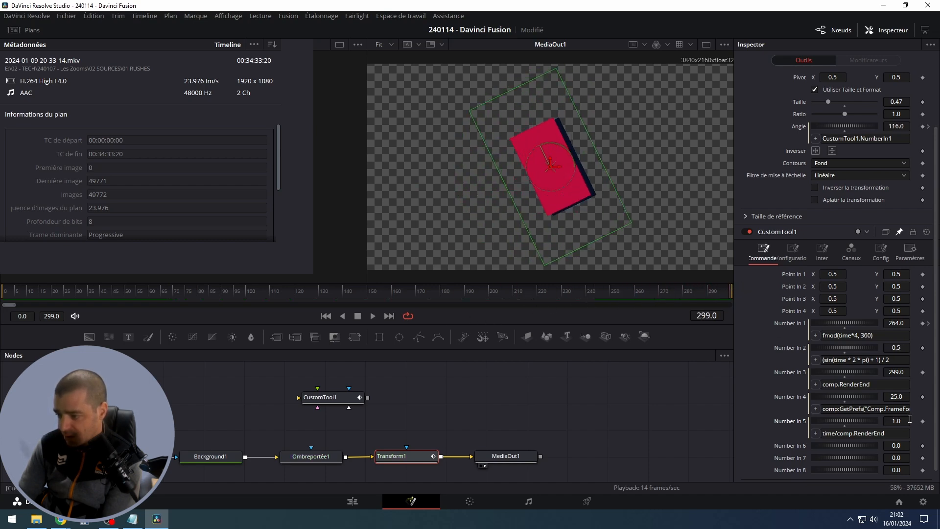
mouse_move(725, 297)
left_mouse_down()
mouse_move(48, 285)
mouse_move(35, 296)
mouse_move(306, 307)
mouse_move(732, 294)
left_mouse_up()
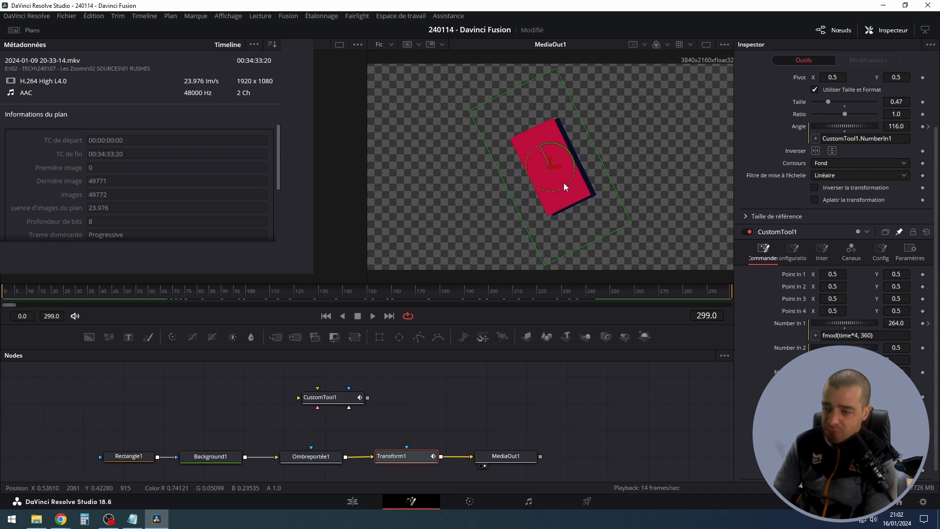
Clear the angle expression of the Ombreportée1 drop shadow and play the composition
left_click(312, 452)
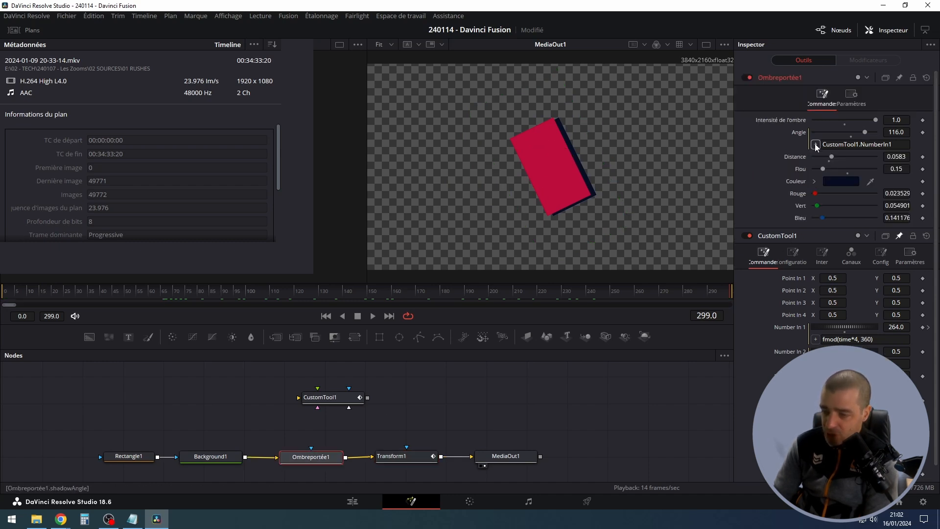
left_click_drag(902, 146, 777, 149)
key("BackSpace")
key("Tab")
left_click(373, 316)
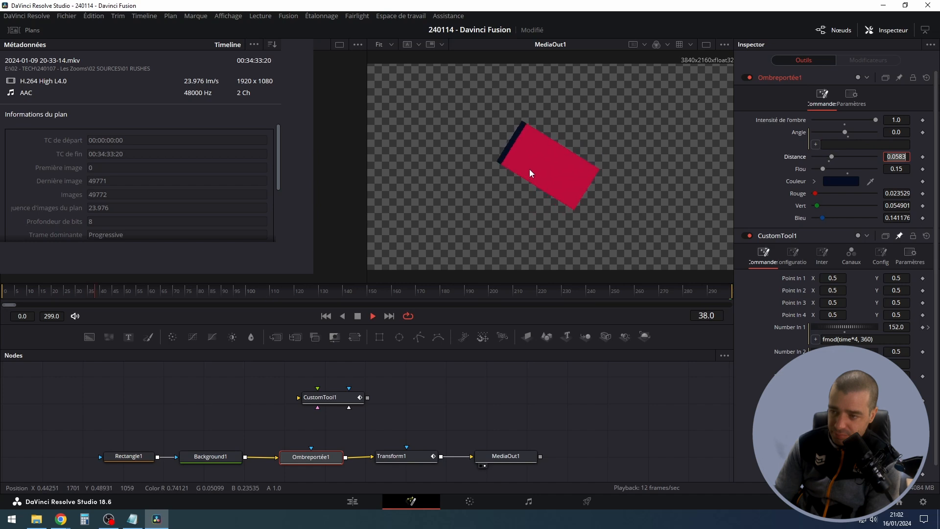
Link the Ombreportée1 drop shadow's angle to CustomTool1's Number In 1
key("BackSpace")
left_click_drag(815, 144, 785, 328)
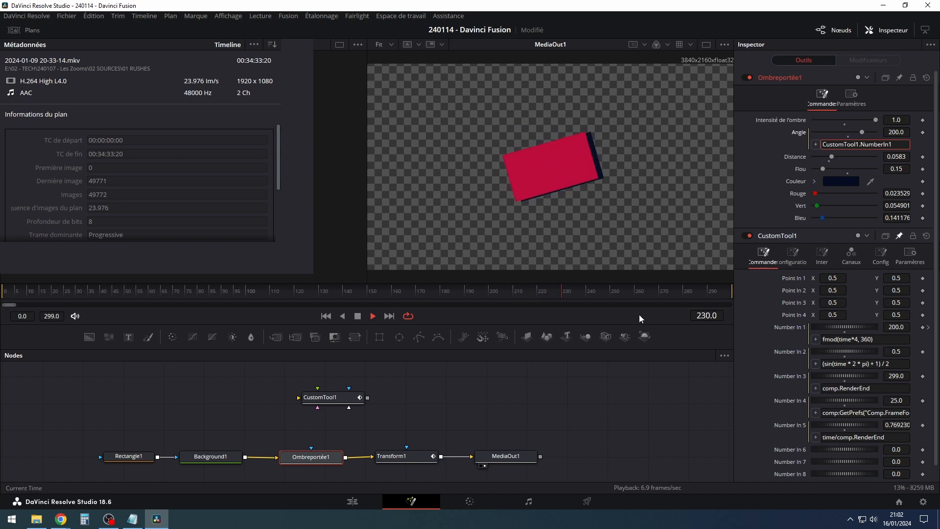